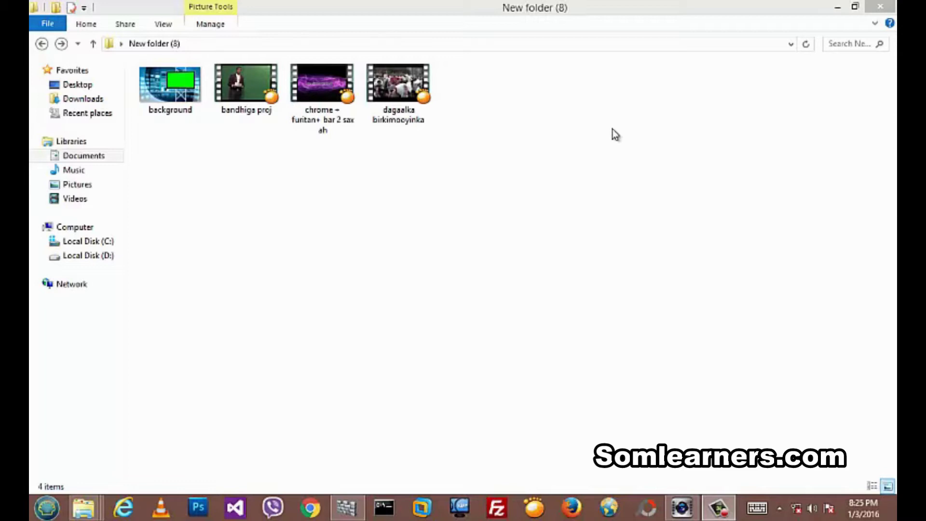
Open 'chrome + furitan+ bar 2 sax ah.mp4' in VLC media player using Open with.
key("c")
right_click(311, 97)
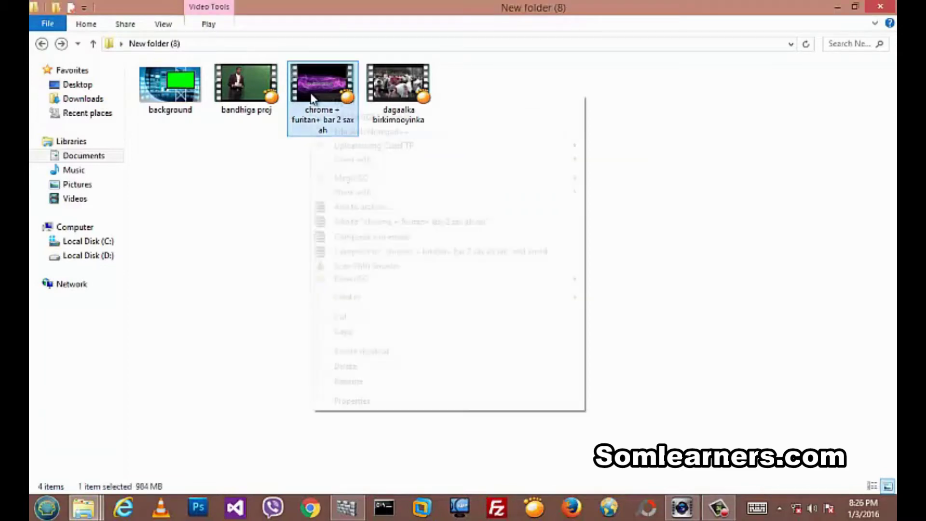
mouse_move(515, 161)
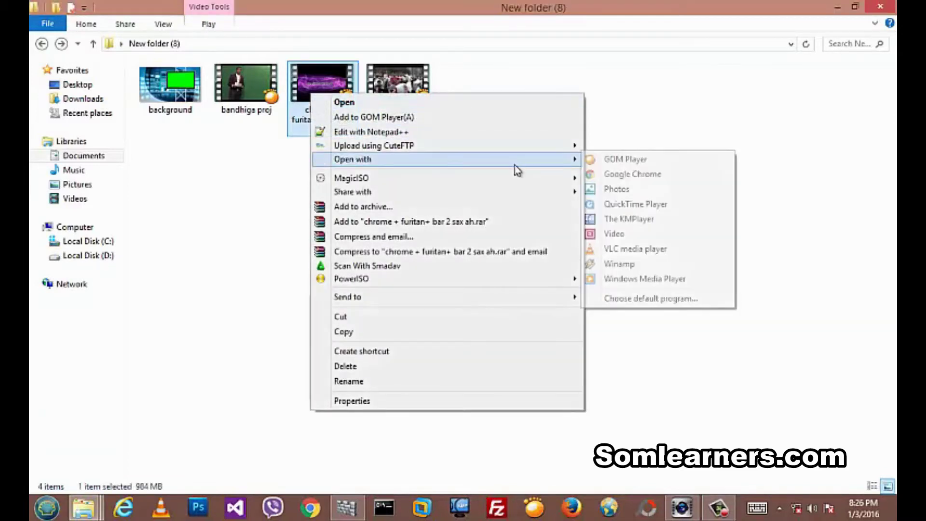
left_click(643, 249)
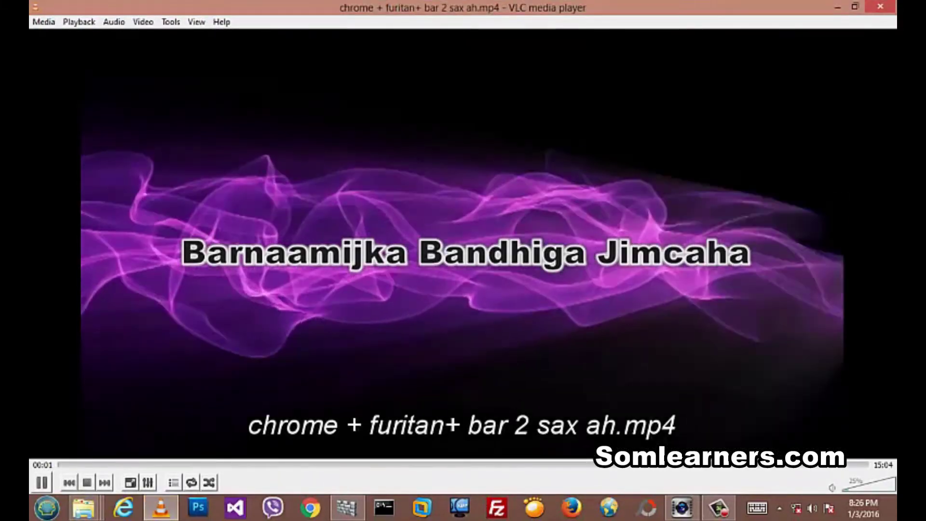
Watch the news-studio scene from 04:35 in VLC, pausing and resuming, then minimize the player.
key("space")
left_click_drag(213, 464, 304, 464)
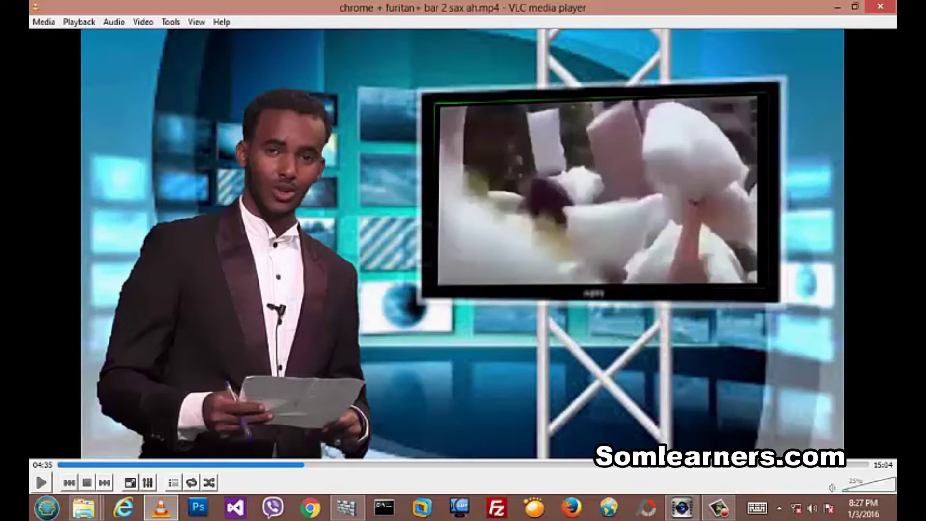
left_click(42, 484)
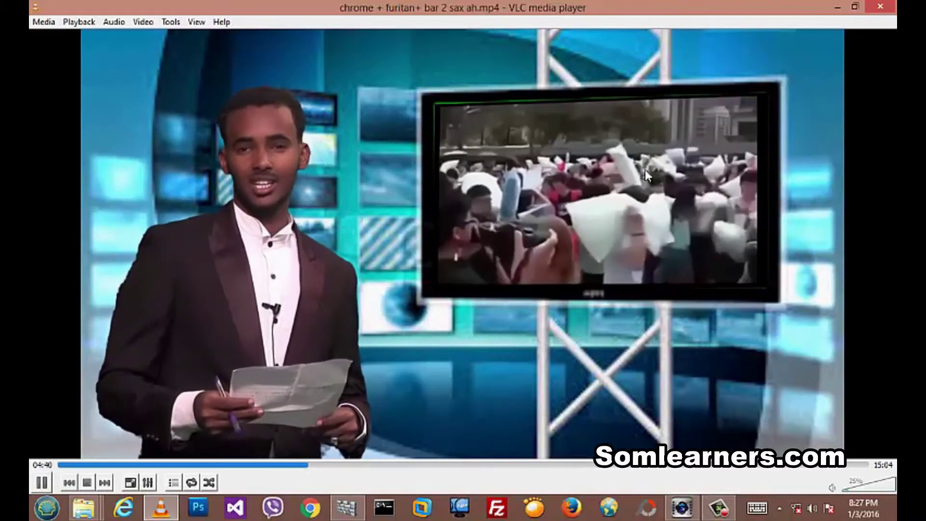
key("space")
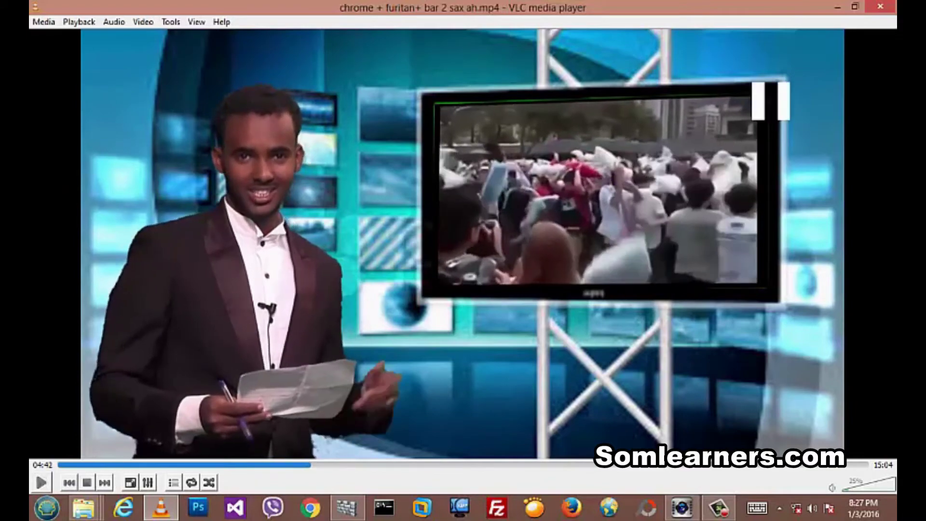
key("space")
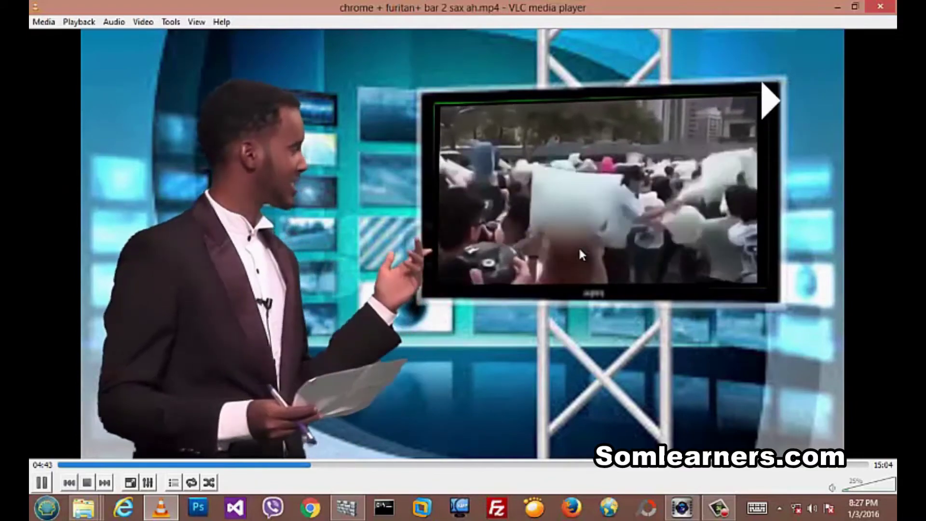
key("space")
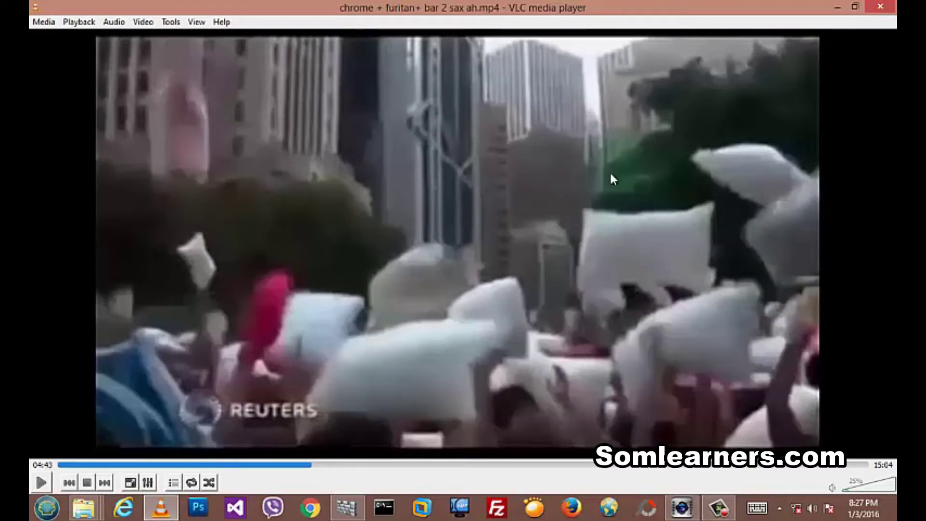
left_click(837, 7)
double_click(265, 107)
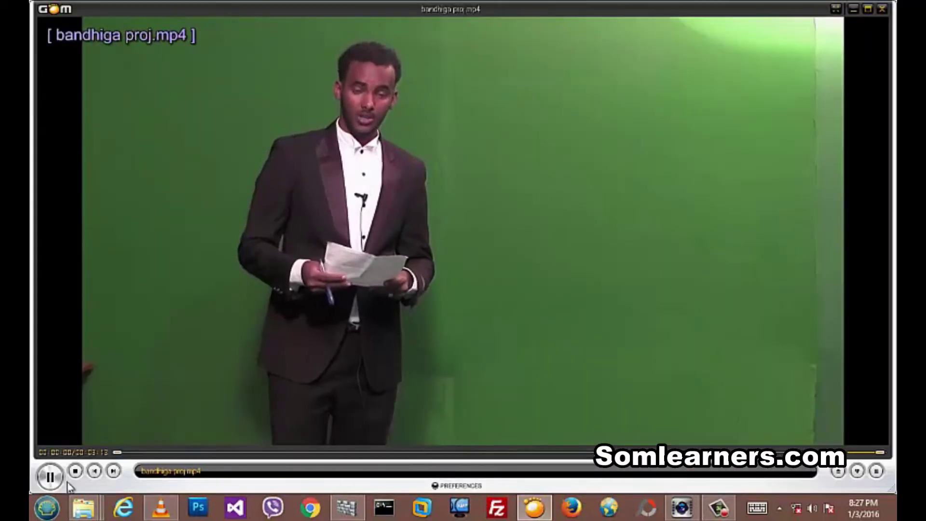
left_click(479, 336)
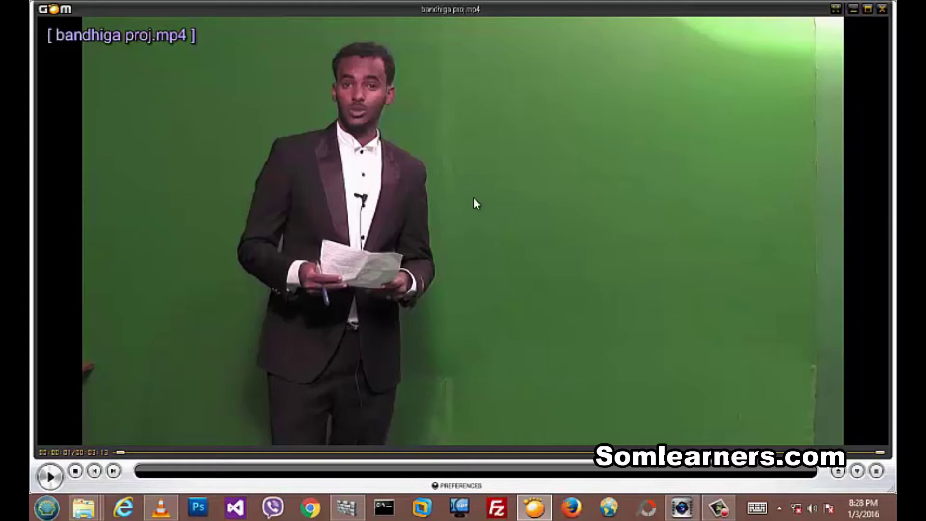
key("ctrl+1")
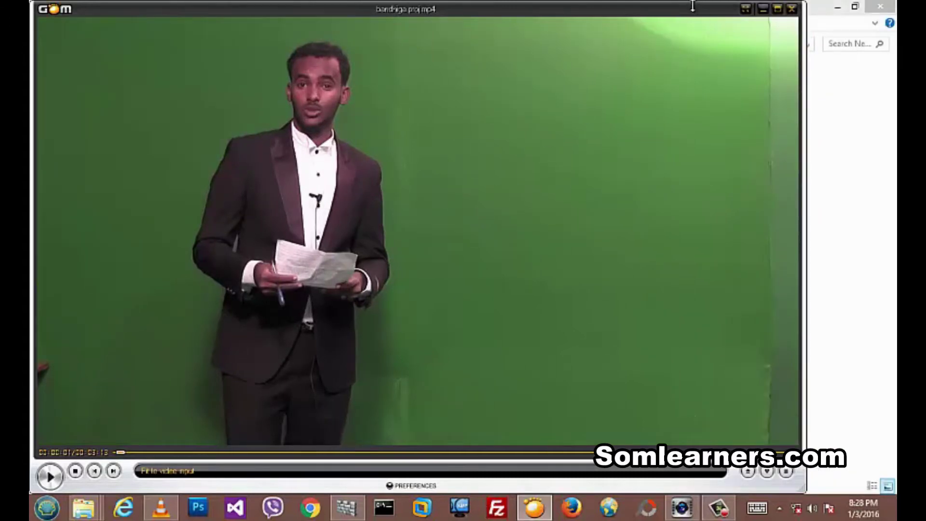
double_click(684, 11)
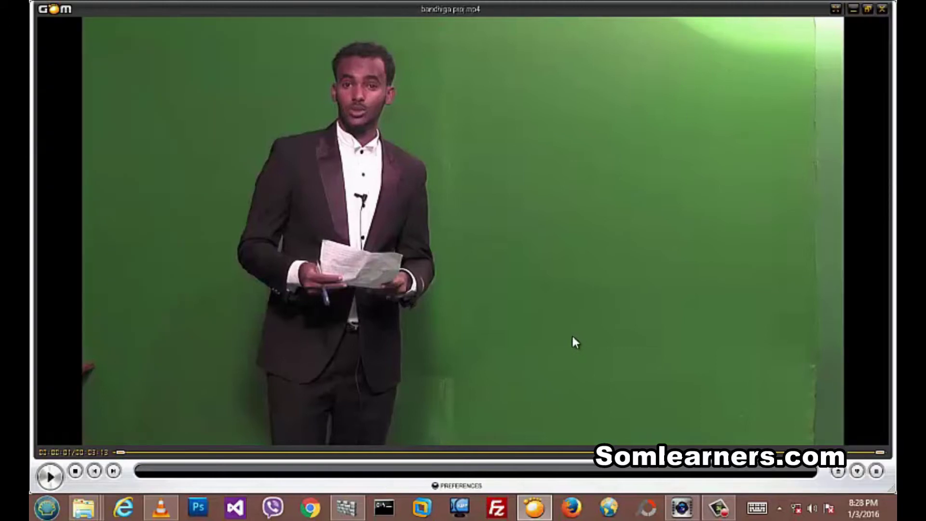
left_click_drag(217, 453, 242, 455)
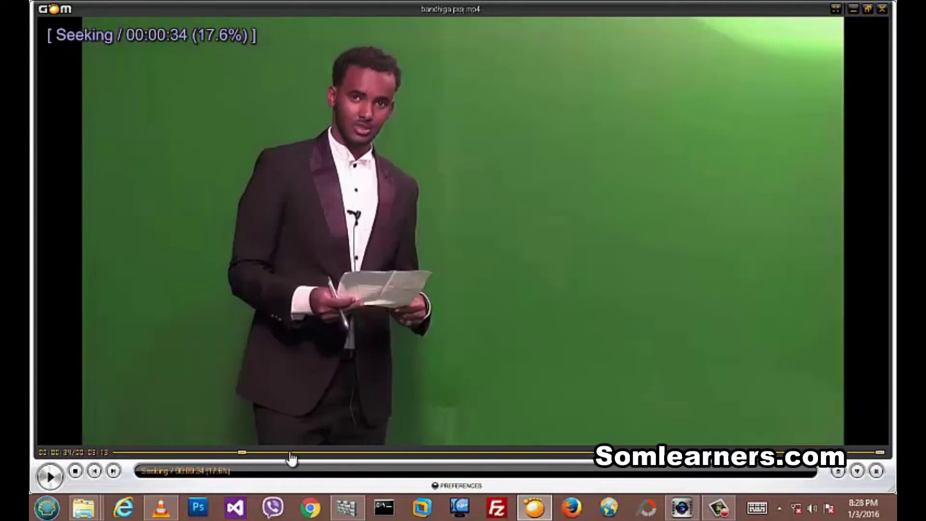
left_click(289, 454)
left_click(300, 454)
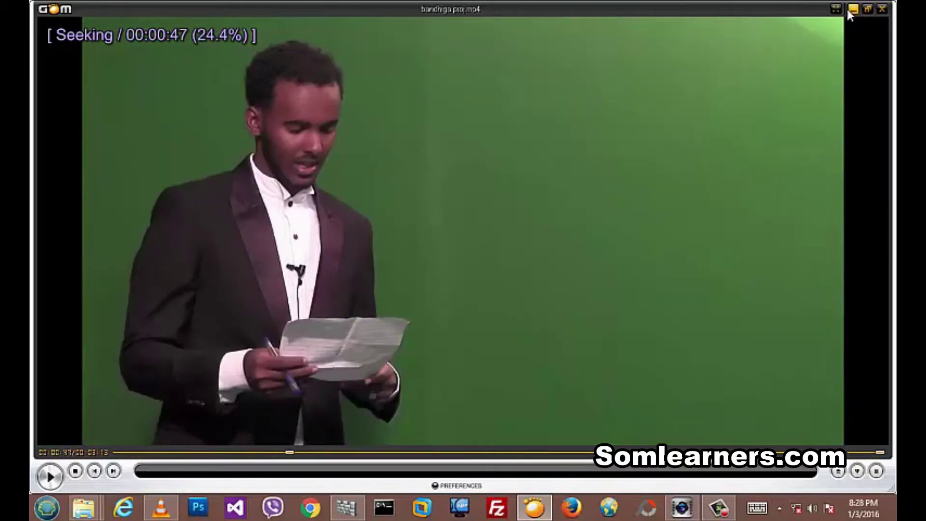
left_click(879, 11)
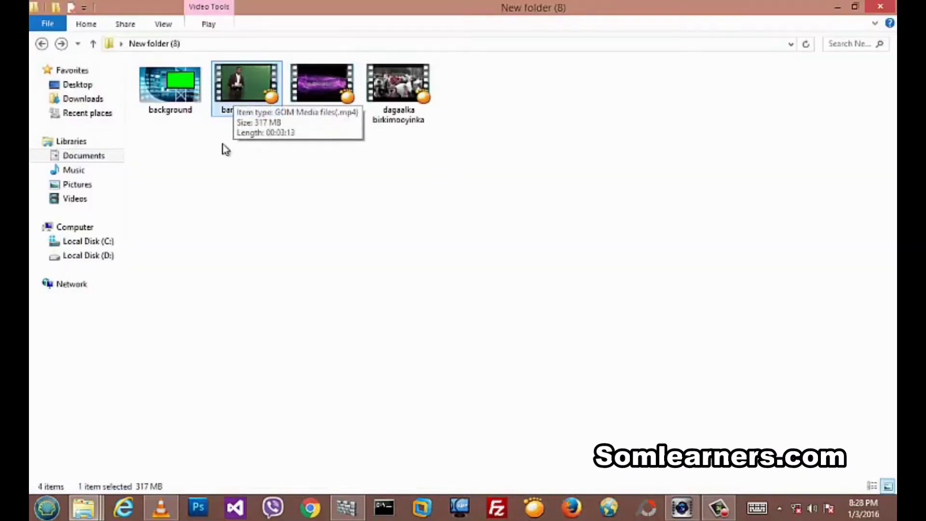
View background.jpg in Windows Photo Viewer twice, then restore Corel VideoStudio from the taskbar.
double_click(167, 98)
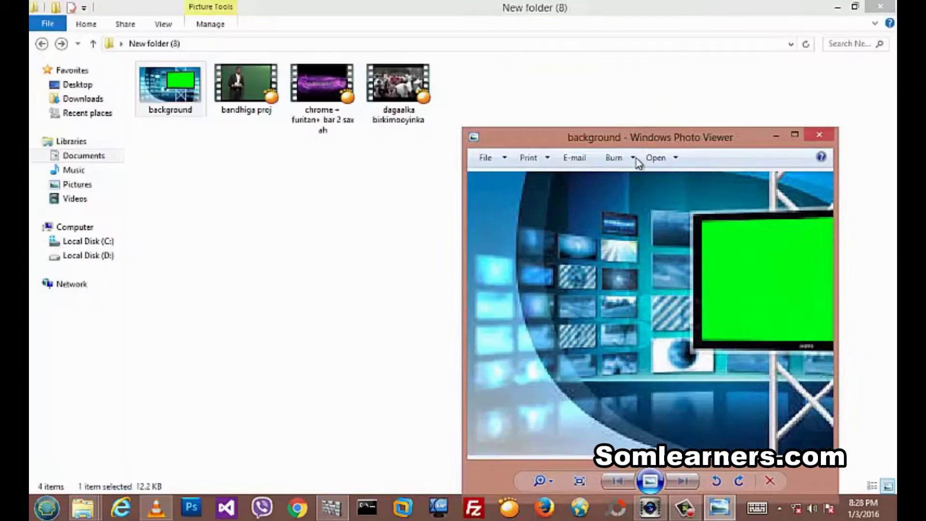
left_click_drag(722, 5, 616, 186)
left_click(783, 188)
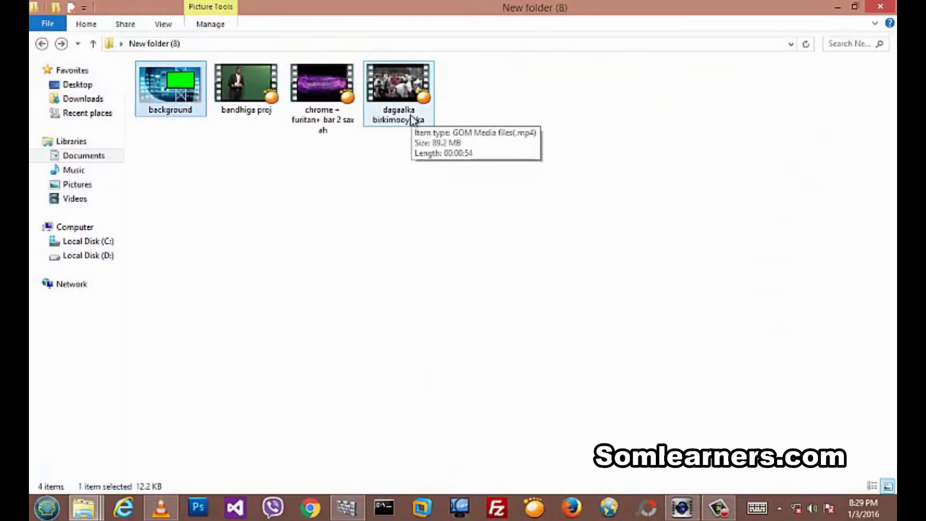
double_click(183, 99)
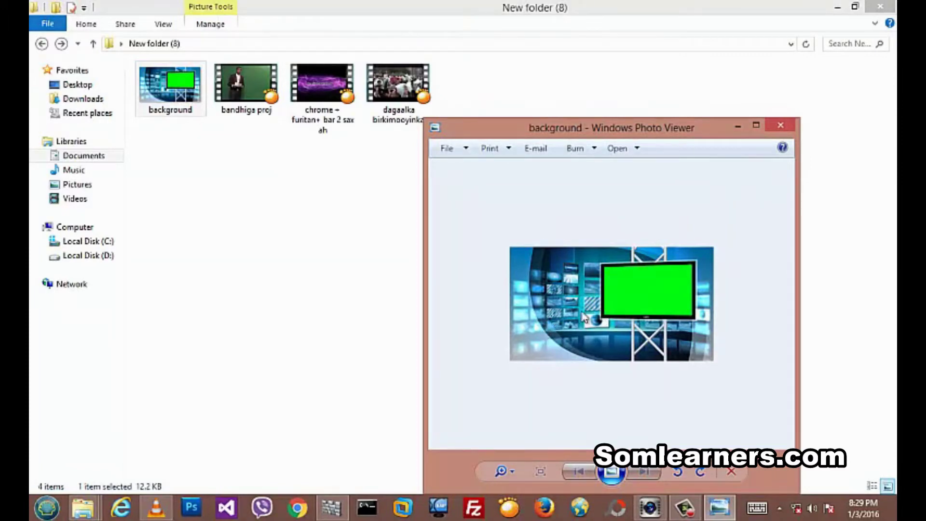
left_click(781, 127)
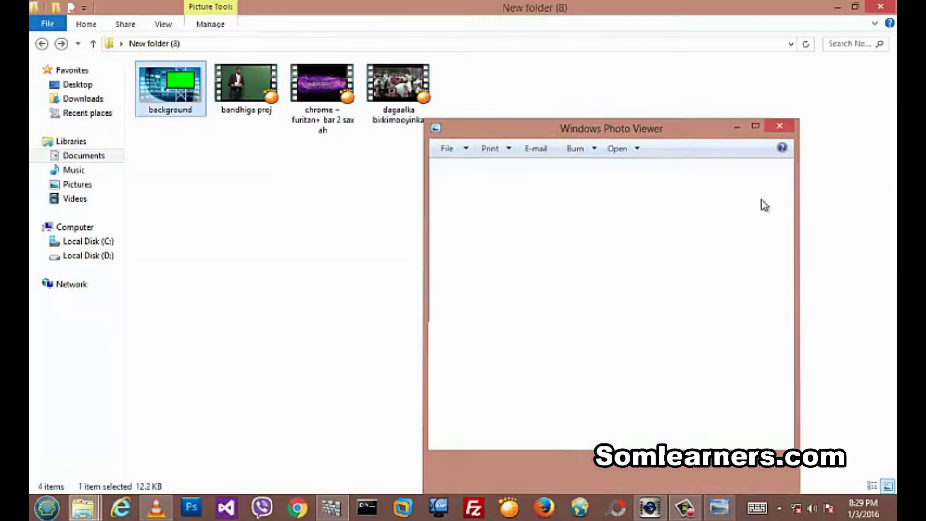
left_click(681, 511)
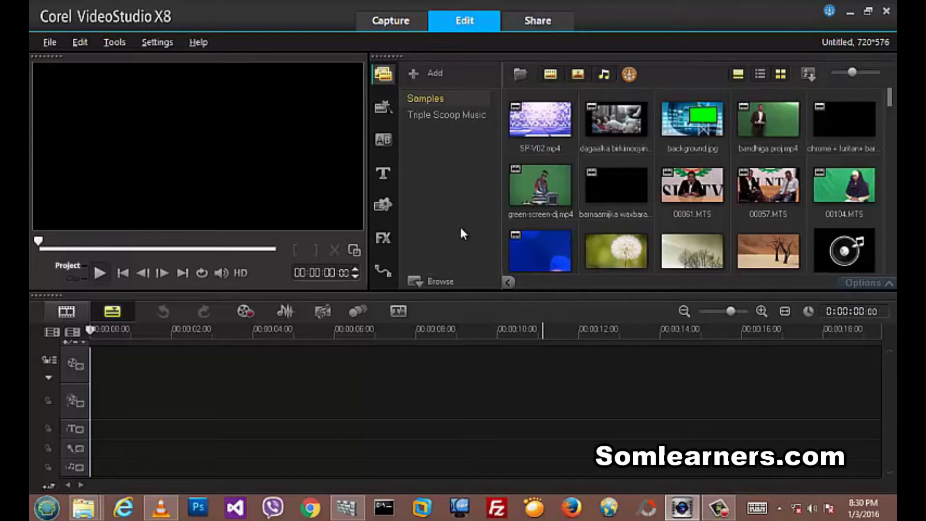
Add a new library folder named 'projects'.
left_click(434, 73)
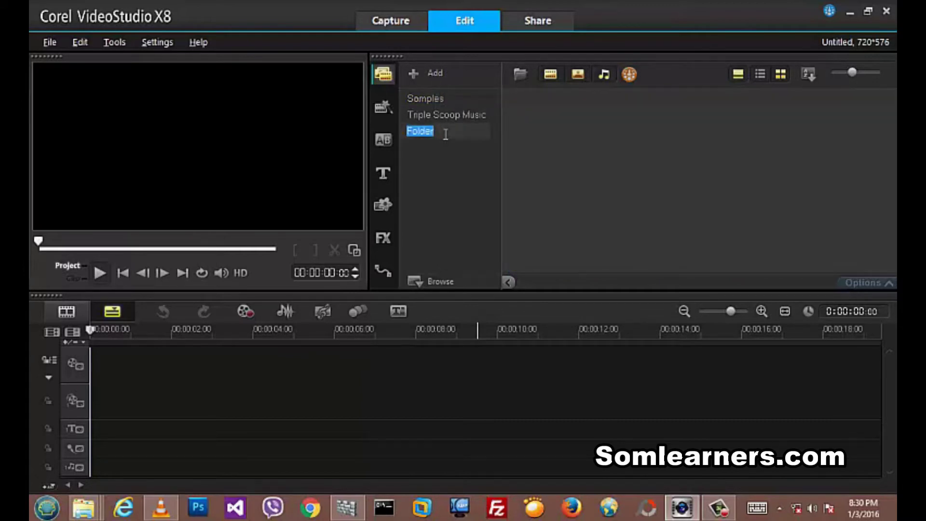
type("p")
type("roje")
type("cts")
key("Return")
Import background.jpg, bandhiga proj.mp4 and dagaalka birkimooyinka into the folder.
left_click(518, 76)
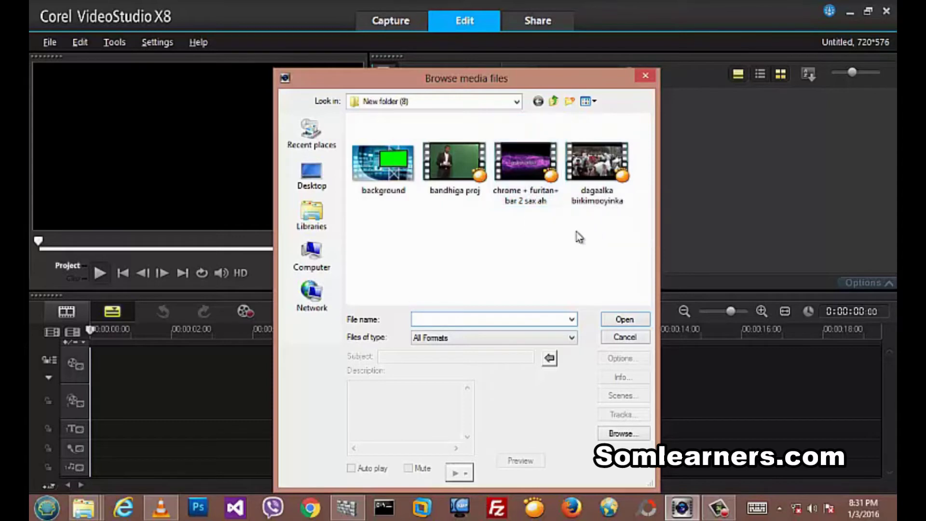
left_click(373, 178)
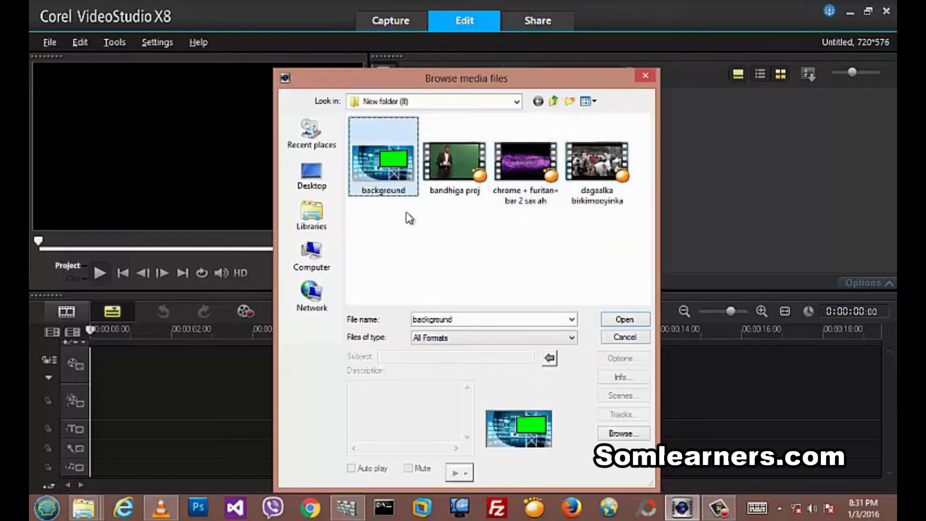
left_click(455, 191, "ctrl")
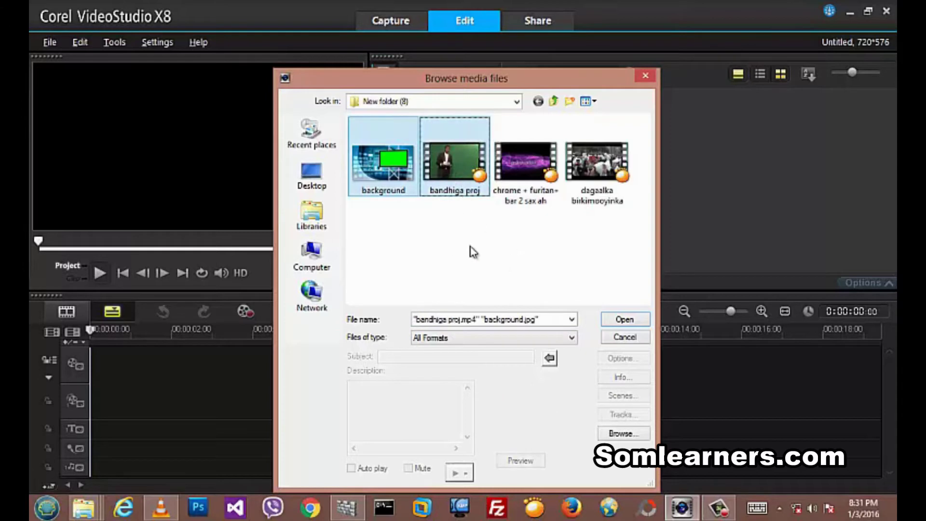
left_click(606, 184, "ctrl")
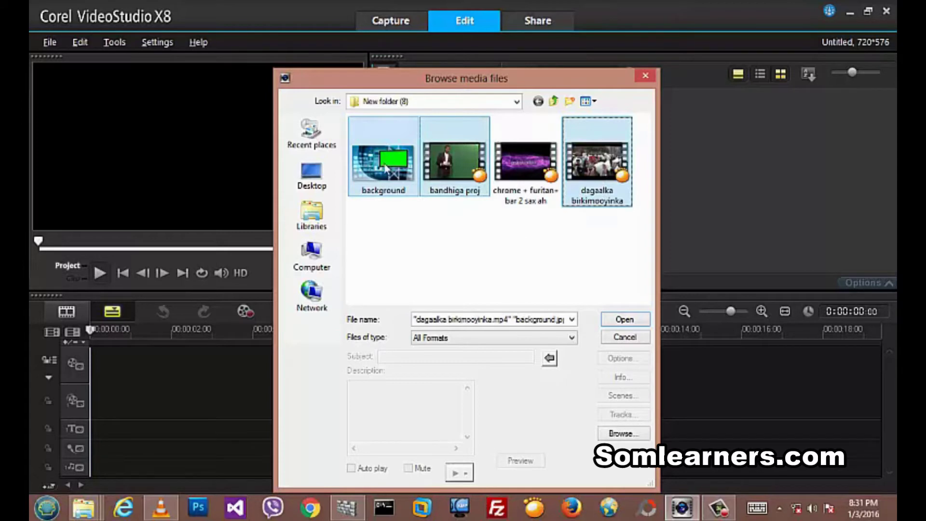
left_click(618, 321)
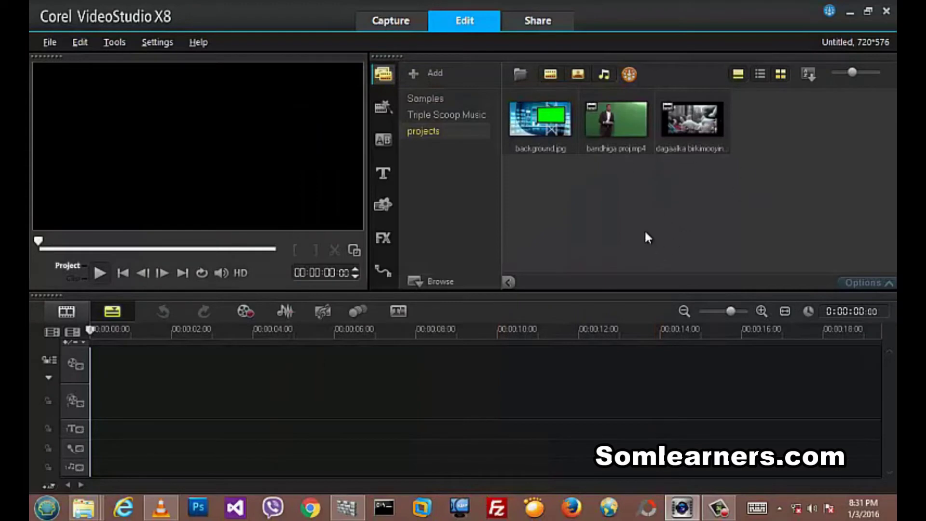
Trim bandhiga proj.mp4 from 00:02:35 to about 00:03:02 and drag it onto Overlay Track #1.
left_click(614, 130)
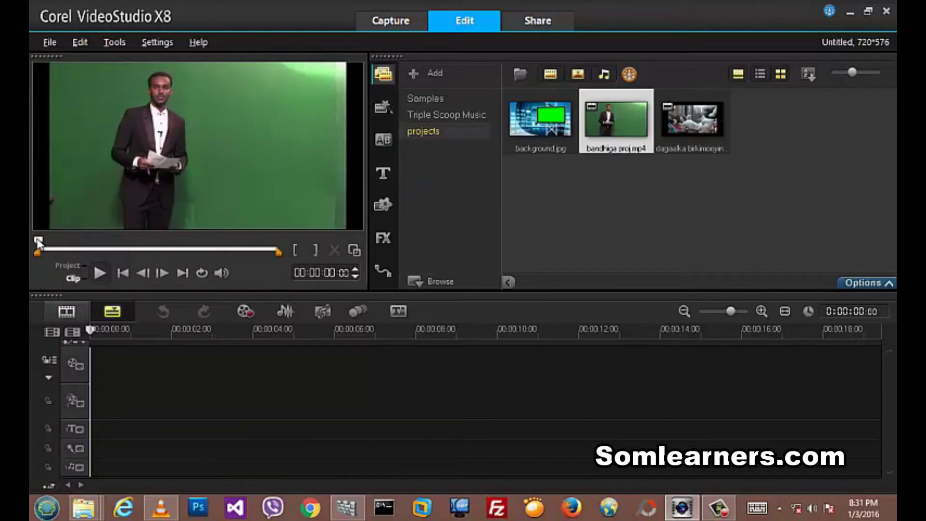
left_click_drag(38, 241, 226, 241)
left_click(232, 249)
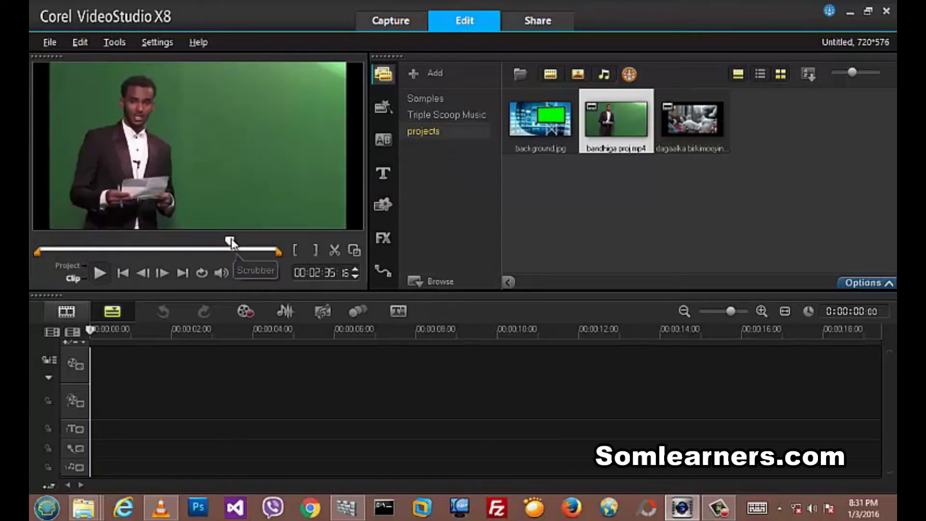
left_click(295, 248)
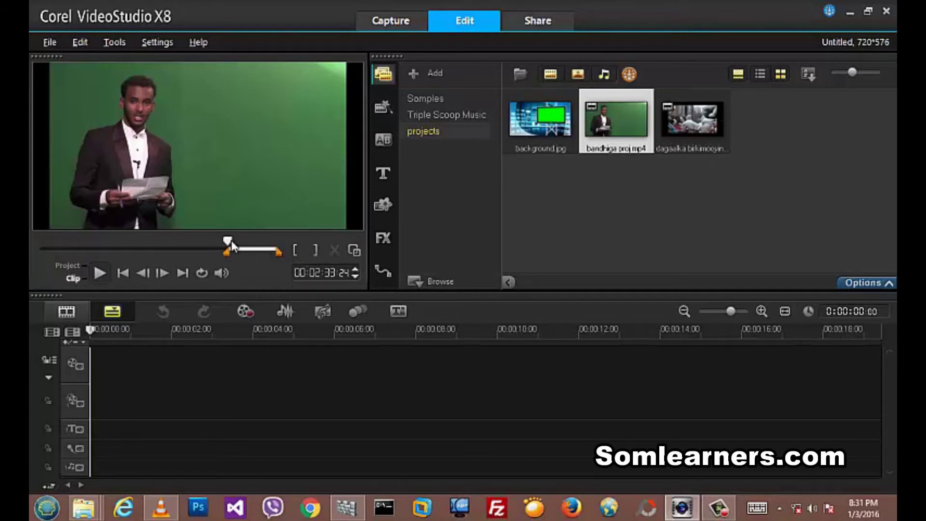
left_click_drag(231, 245, 268, 252)
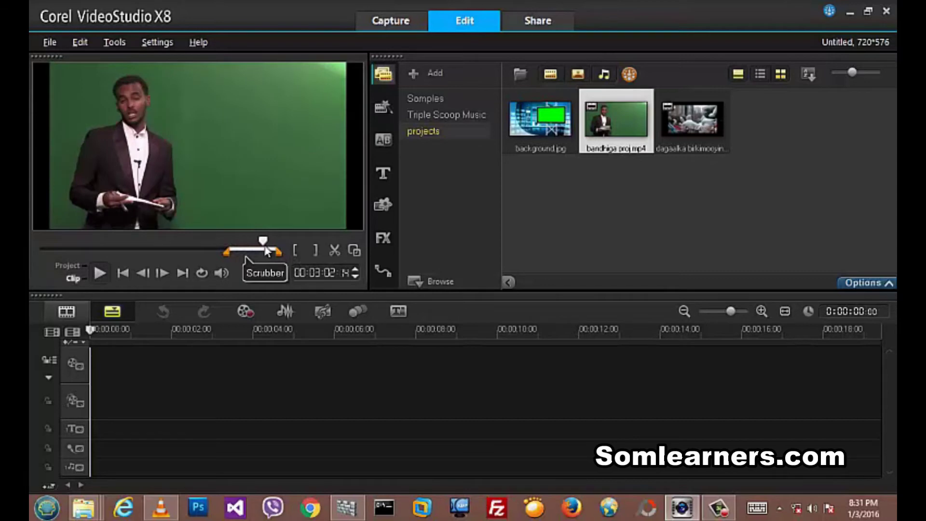
left_click(315, 249)
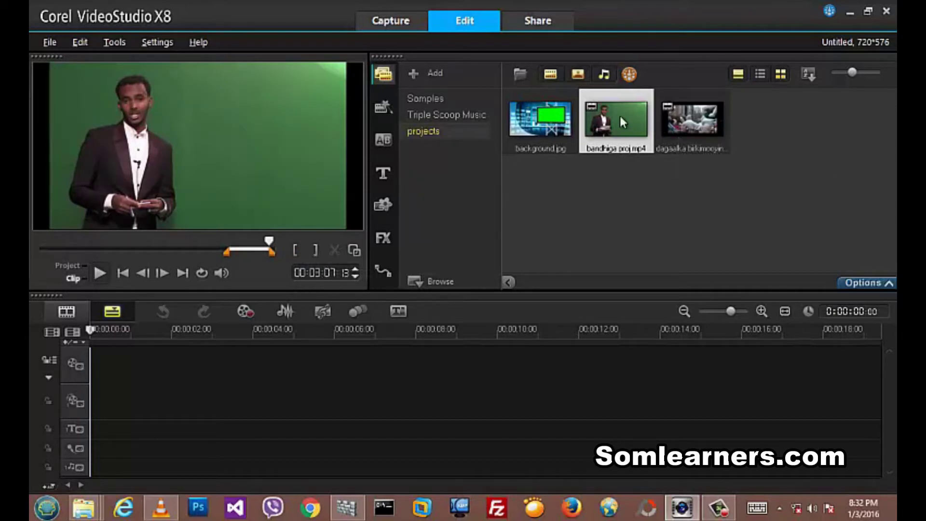
mouse_move(617, 119)
left_mouse_down()
mouse_move(90, 398)
mouse_move(96, 404)
left_mouse_up()
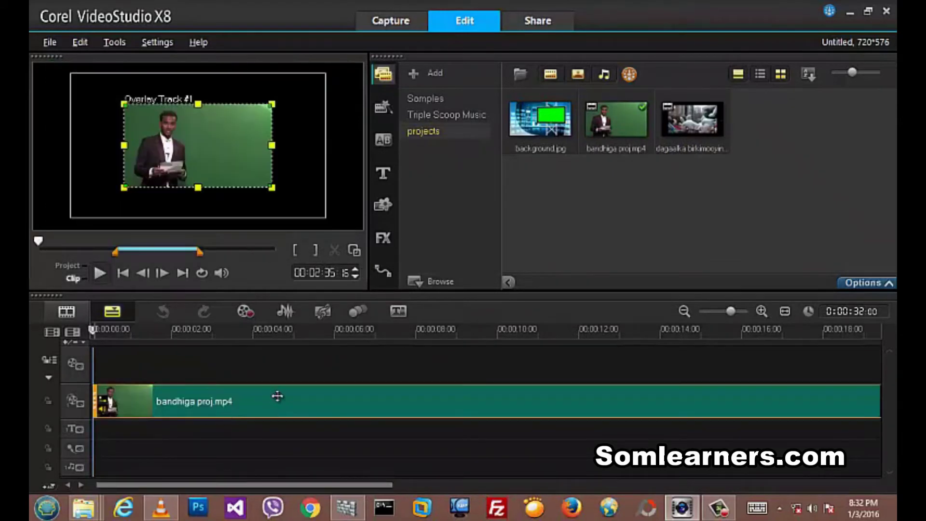
Snap the presenter clip to the start, Fit to Screen, and add background.jpg to the Video Track.
left_click_drag(274, 397, 252, 398)
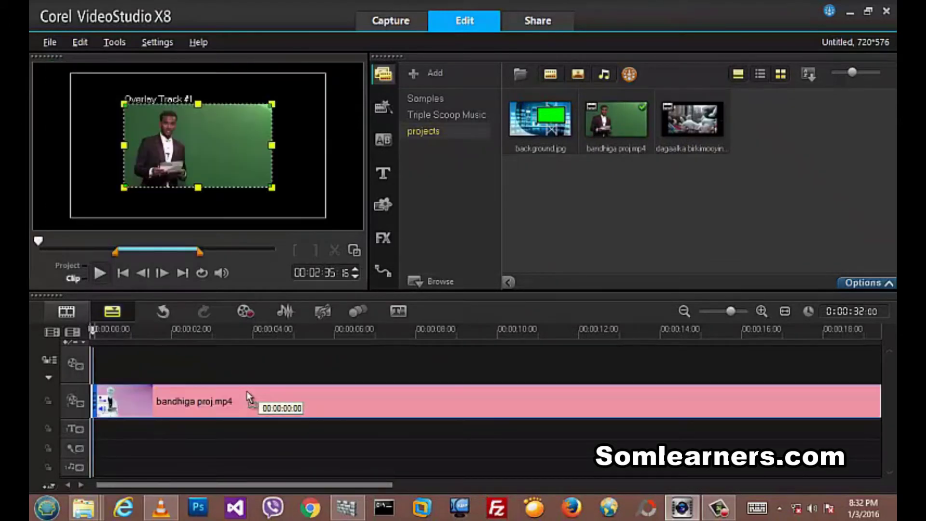
right_click(198, 130)
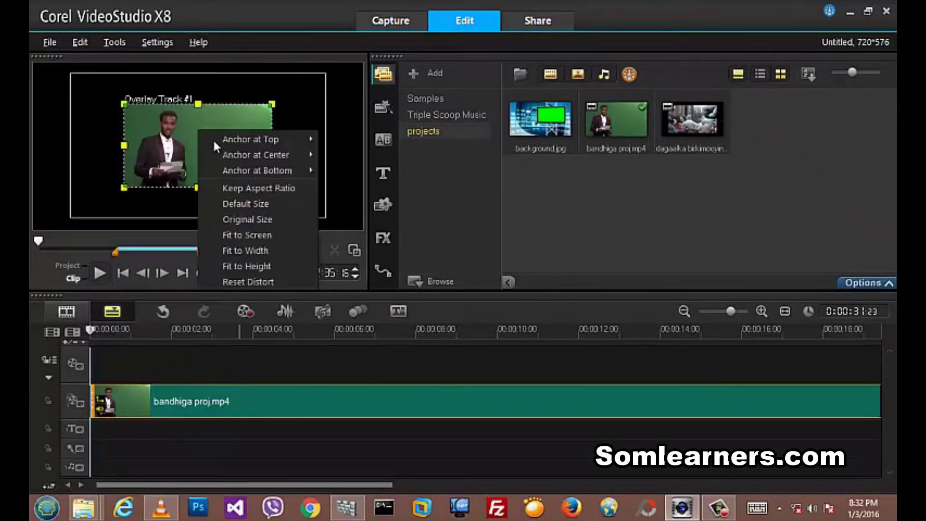
left_click(241, 232)
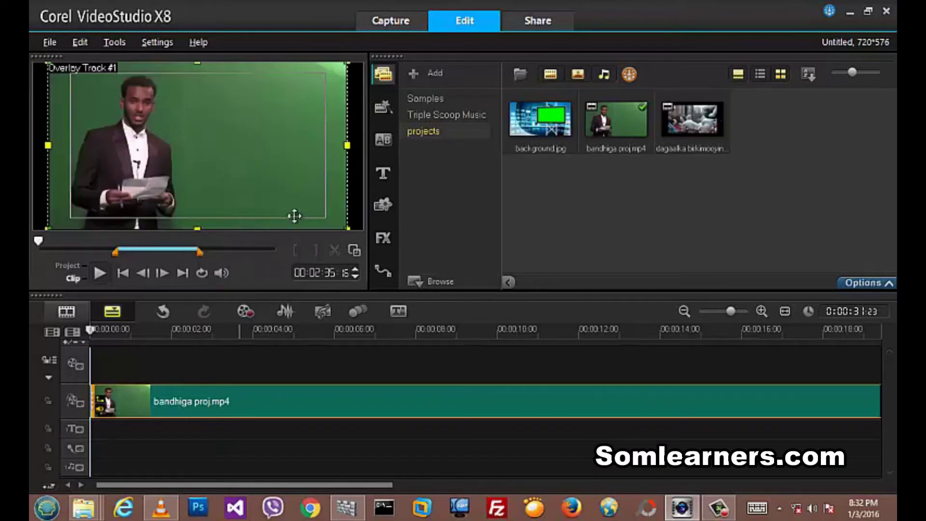
left_click(578, 208)
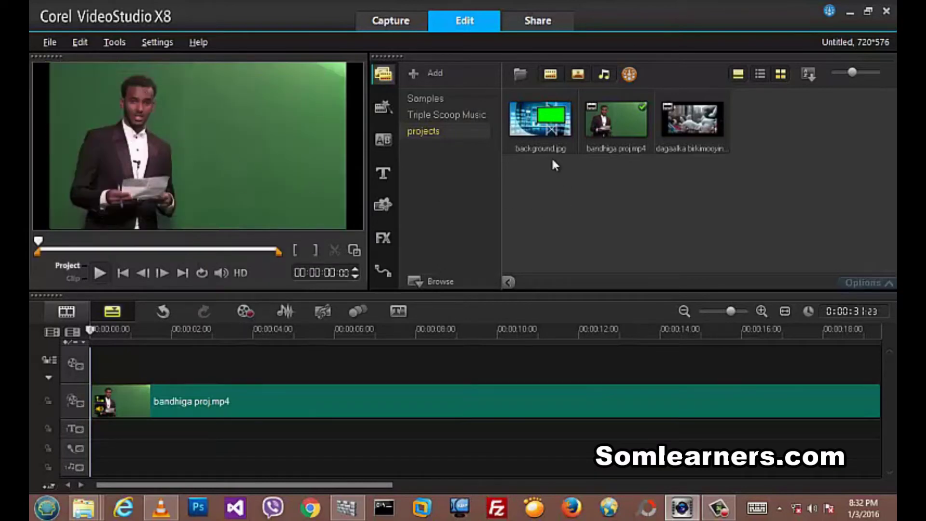
mouse_move(543, 140)
left_mouse_down()
mouse_move(176, 361)
mouse_move(859, 375)
mouse_move(849, 375)
left_mouse_up()
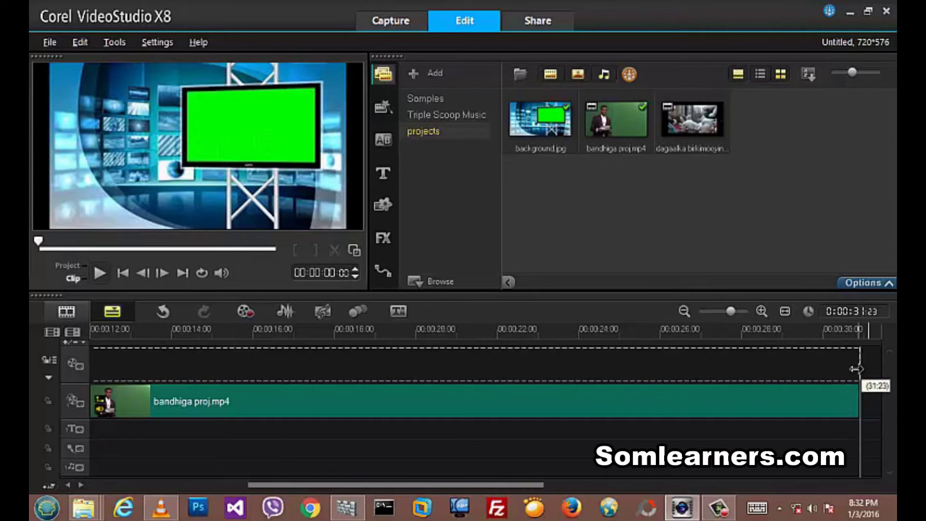
left_click_drag(849, 375, 857, 375)
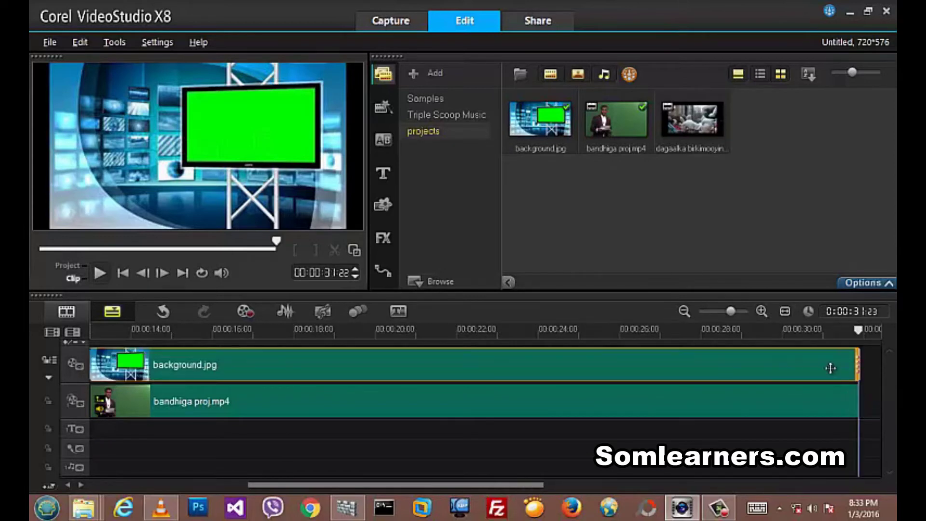
left_click(124, 273)
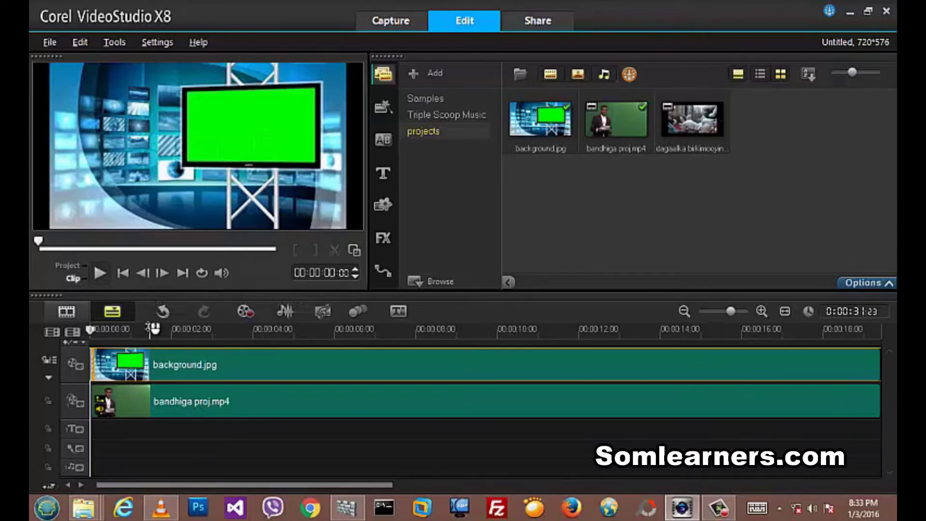
left_click(72, 265)
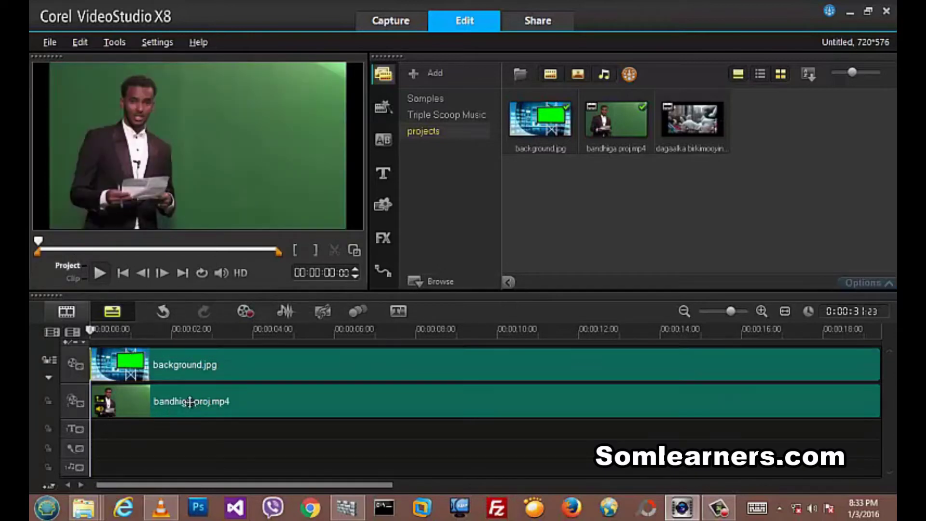
left_click(194, 364)
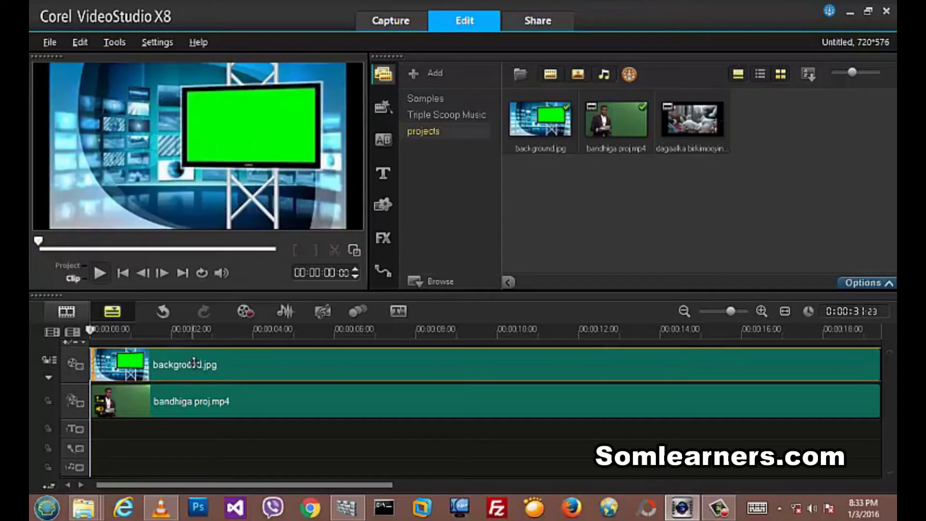
left_click(179, 403)
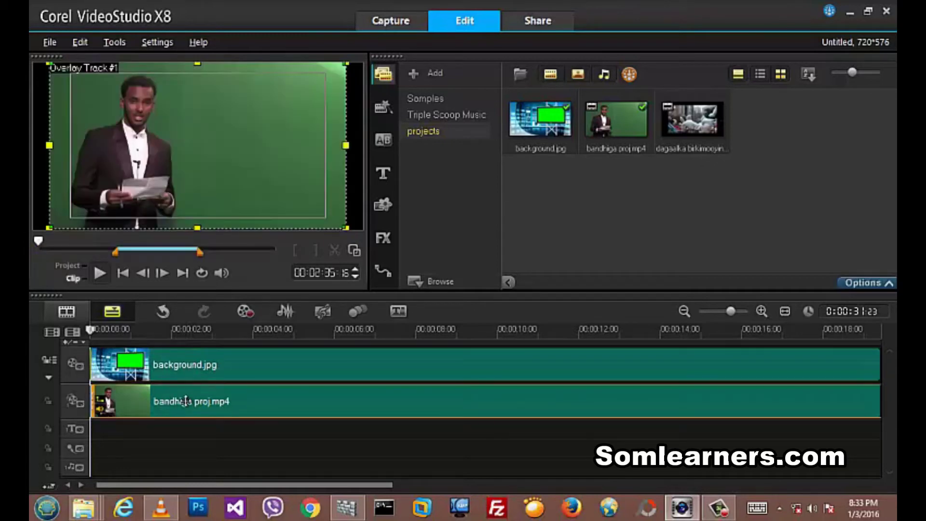
Open the overlay clip's Options, check the Edit tab, then switch to the Attribute tab.
double_click(257, 403)
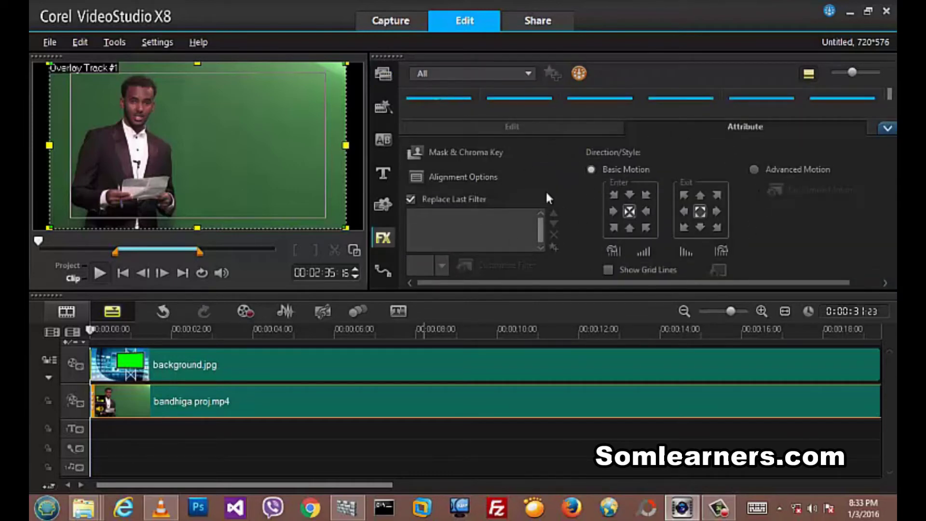
left_click(518, 128)
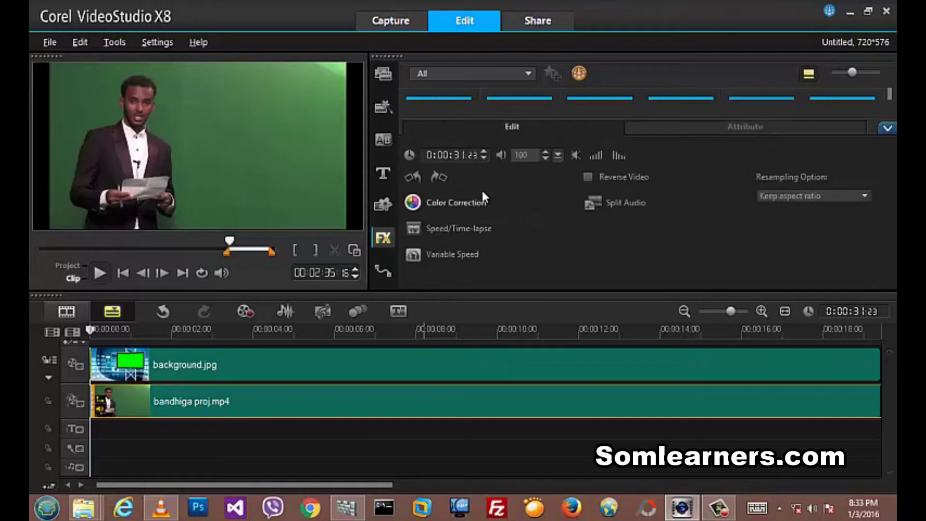
left_click(707, 128)
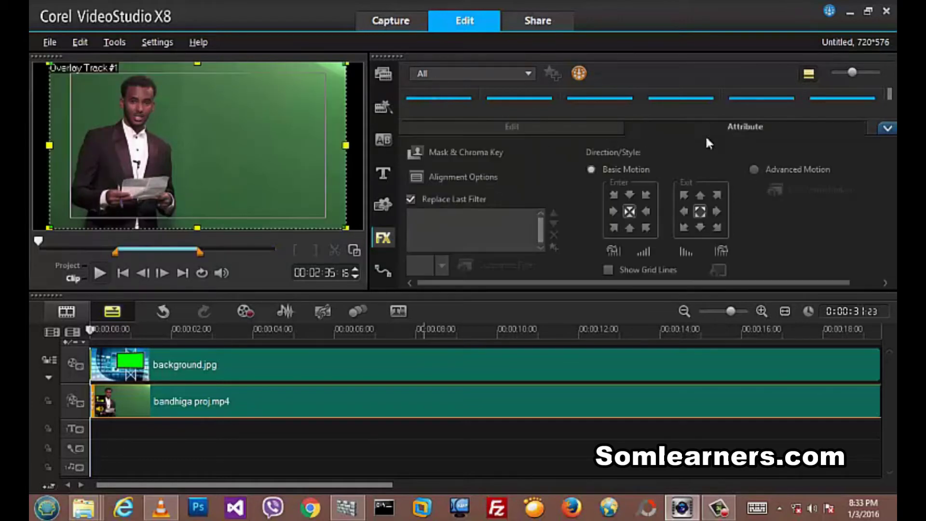
Enable Apply Overlay Options in Mask & Chroma Key and sample the green screen as the key.
left_click(441, 153)
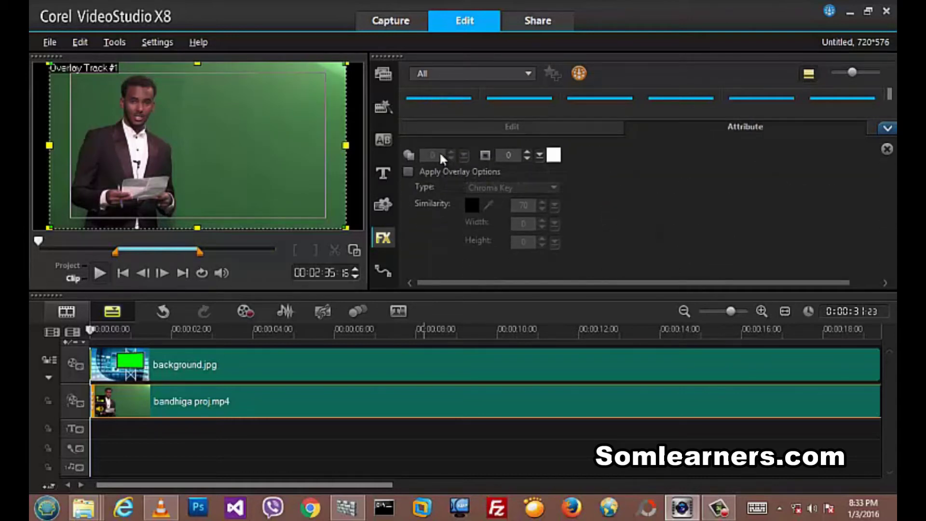
left_click(408, 173)
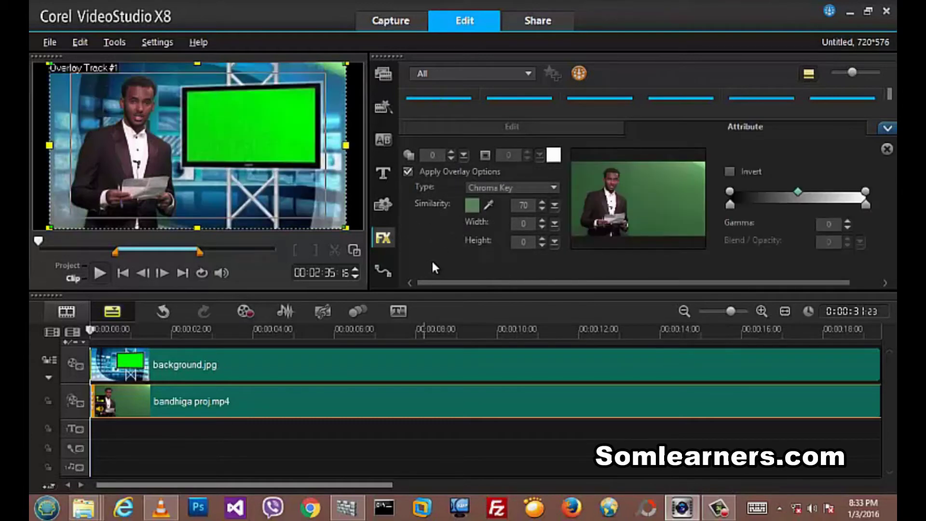
left_click(490, 206)
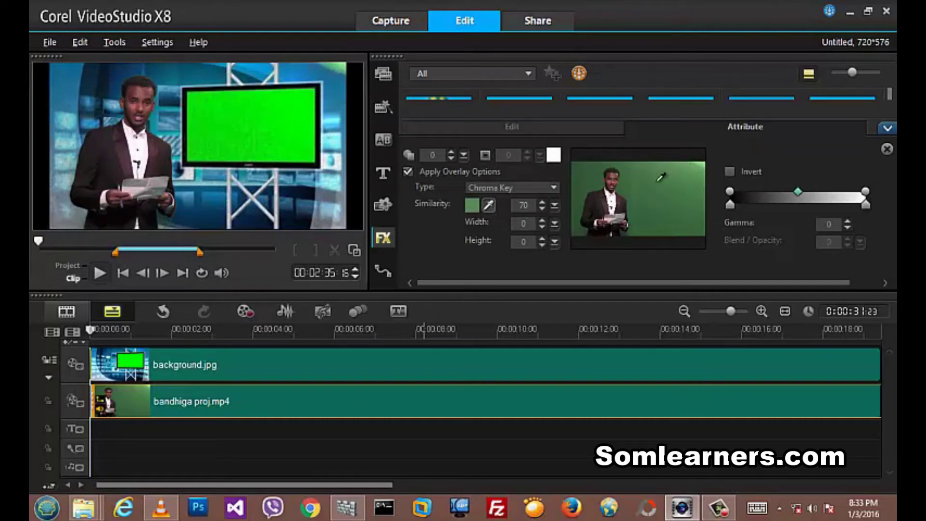
left_click(662, 176)
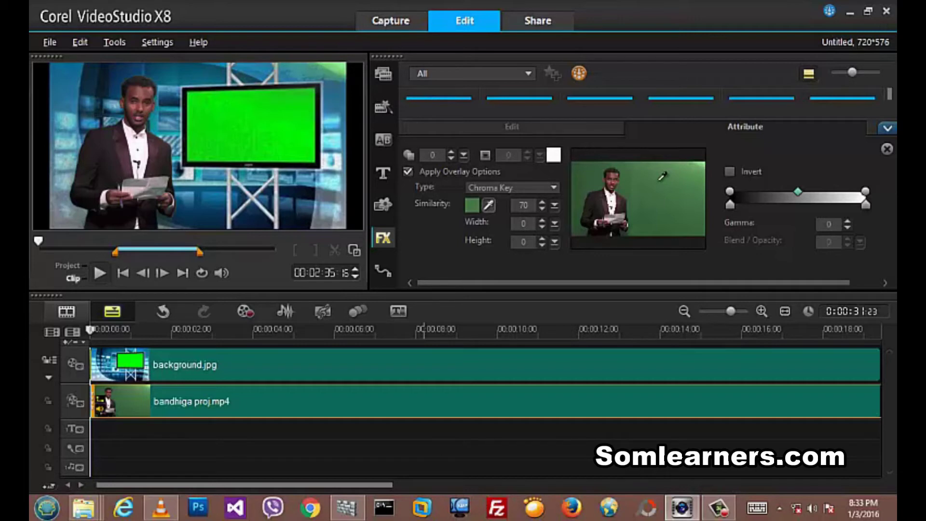
Raise the chroma key Similarity to 97 and re-pick the key colour.
left_click(543, 203)
left_click(542, 202)
left_click(543, 203)
left_click(543, 202)
left_click(542, 203)
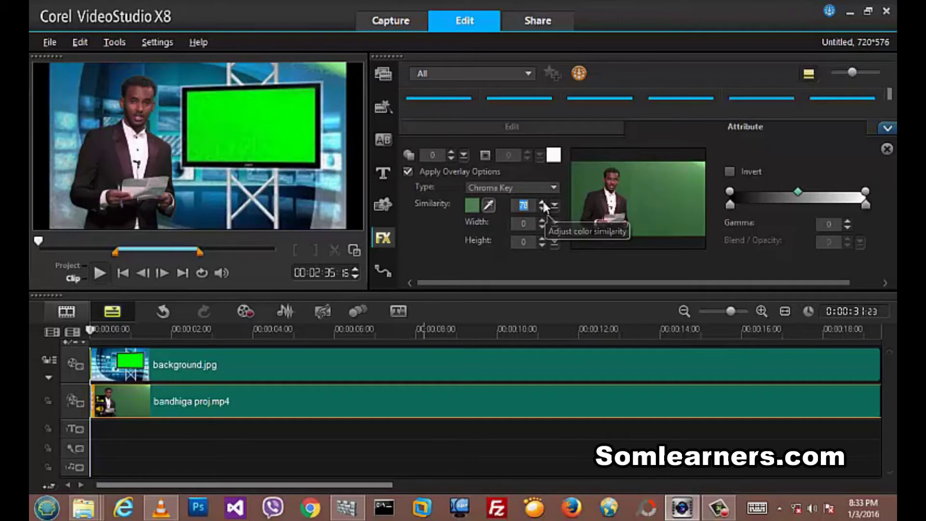
left_click(543, 202)
left_click(543, 202)
left_click(543, 203)
left_click(543, 203)
left_click(542, 203)
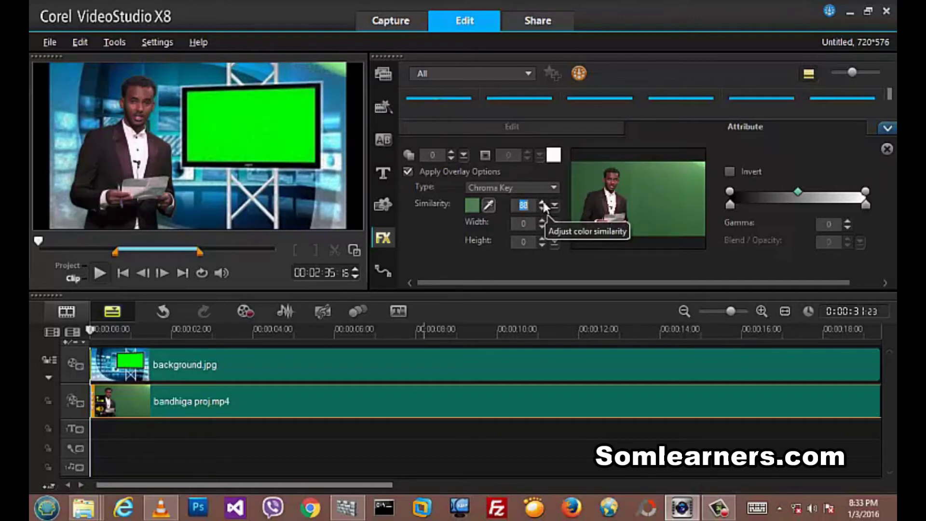
left_click(543, 203)
left_click(542, 203)
left_click(542, 203)
left_click(542, 203)
left_click(543, 202)
left_click(542, 202)
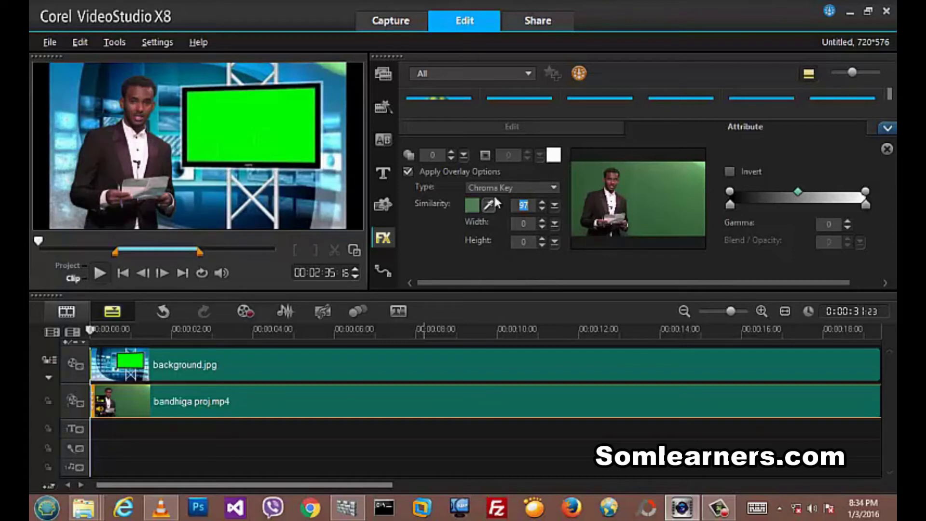
left_click(488, 206)
Close Options, play the keyed composite in Project mode, rewind to the start, and return to the Media library.
left_click(889, 132)
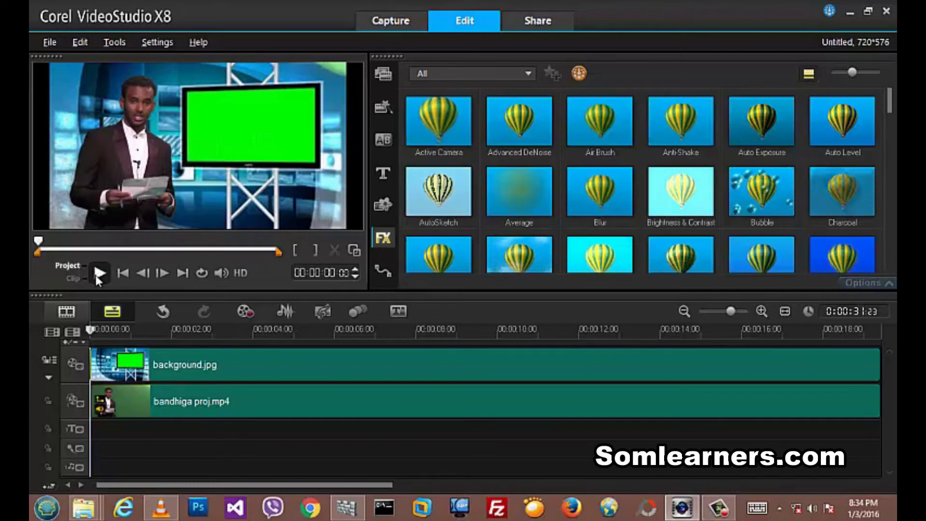
left_click(73, 265)
mouse_move(38, 241)
left_mouse_down()
mouse_move(59, 247)
mouse_move(42, 244)
left_mouse_up()
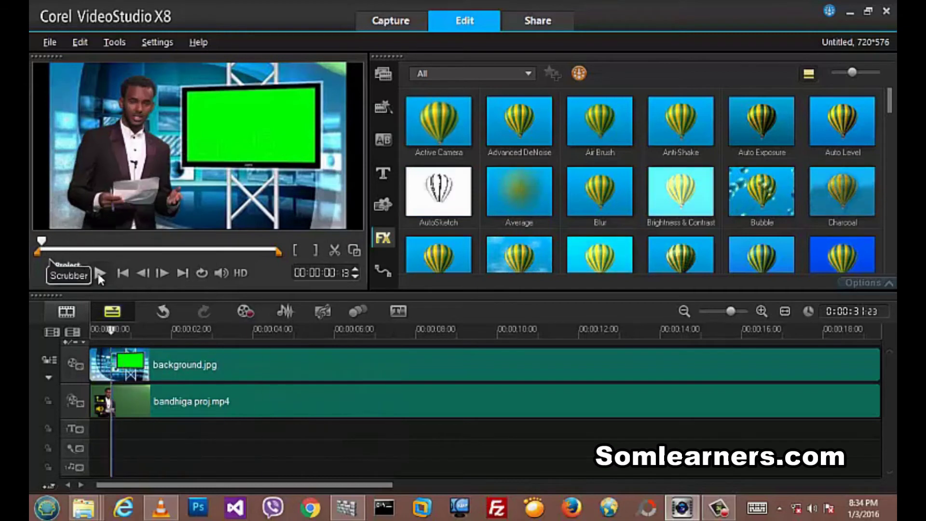
left_click(103, 273)
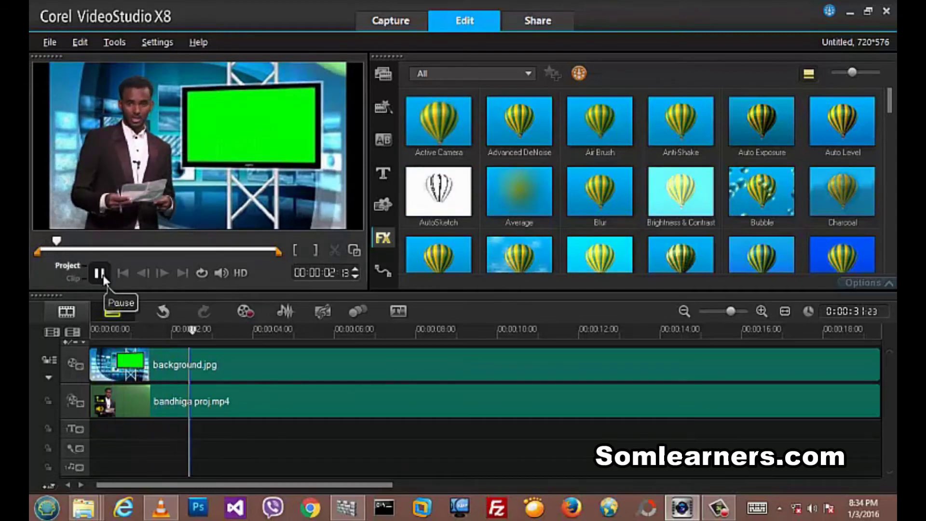
left_click(100, 273)
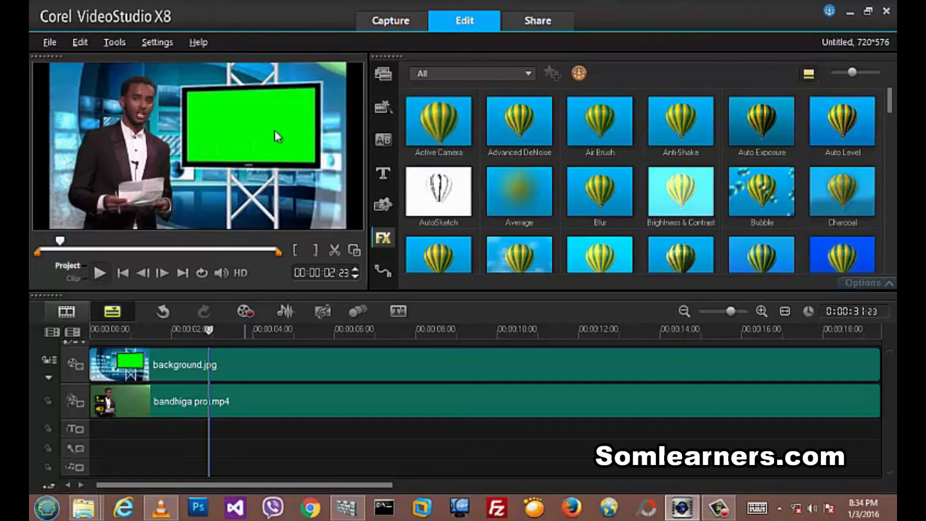
left_click_drag(209, 330, 812, 347)
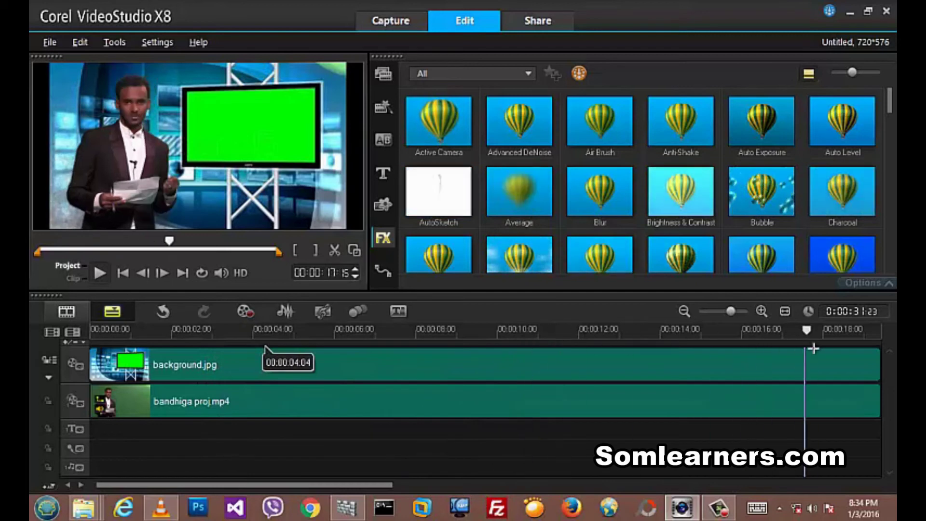
left_click(123, 273)
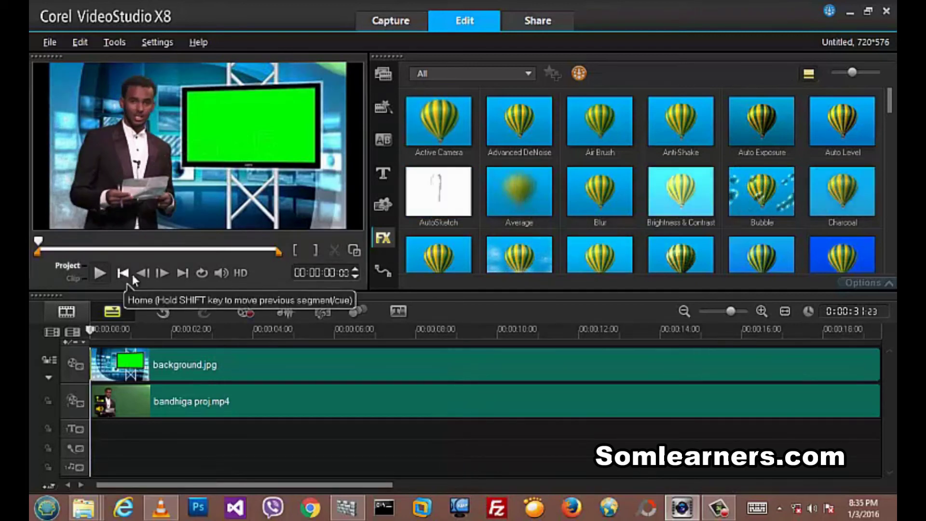
left_click(385, 76)
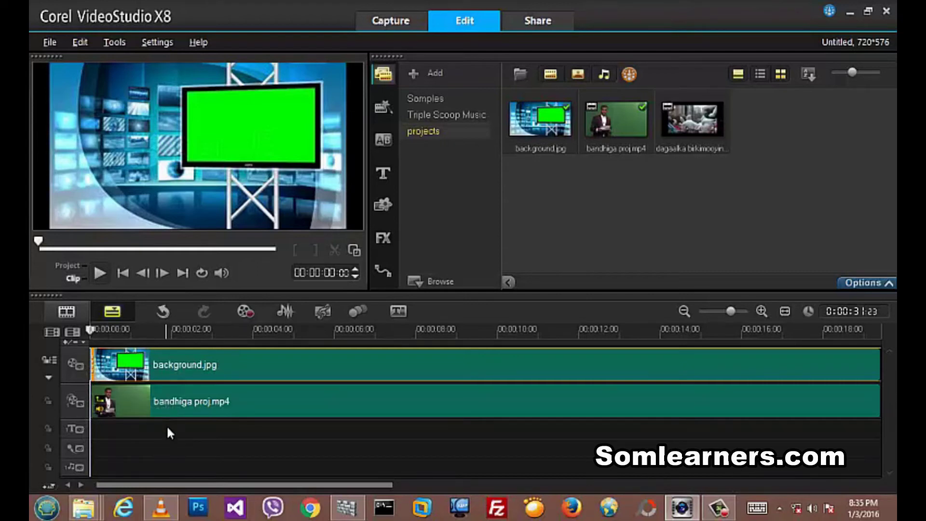
Set Overlay Tracks to 2 in the Track Manager.
right_click(167, 428)
left_click(203, 423)
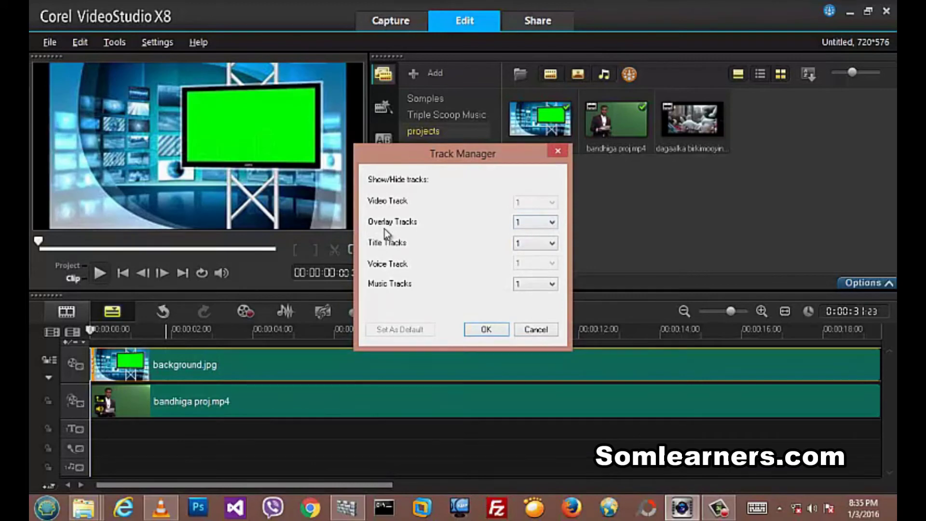
left_click(521, 224)
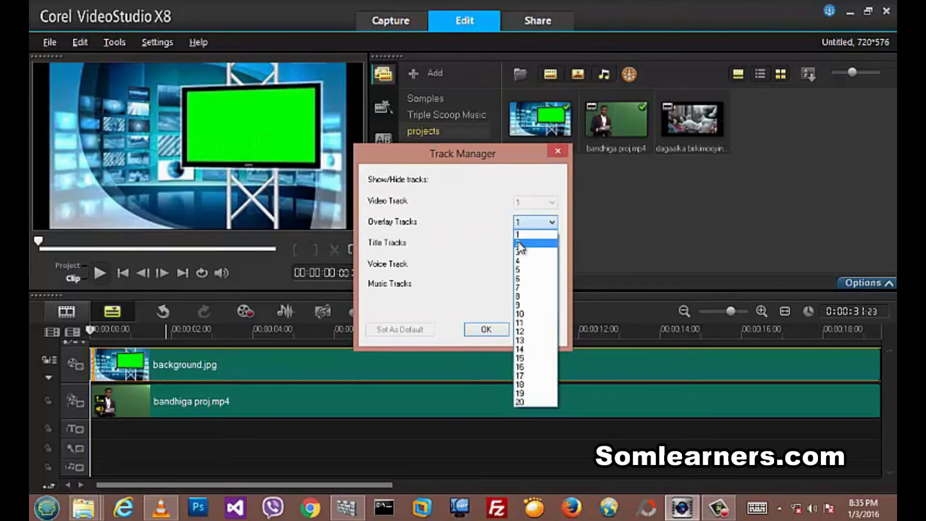
left_click(519, 243)
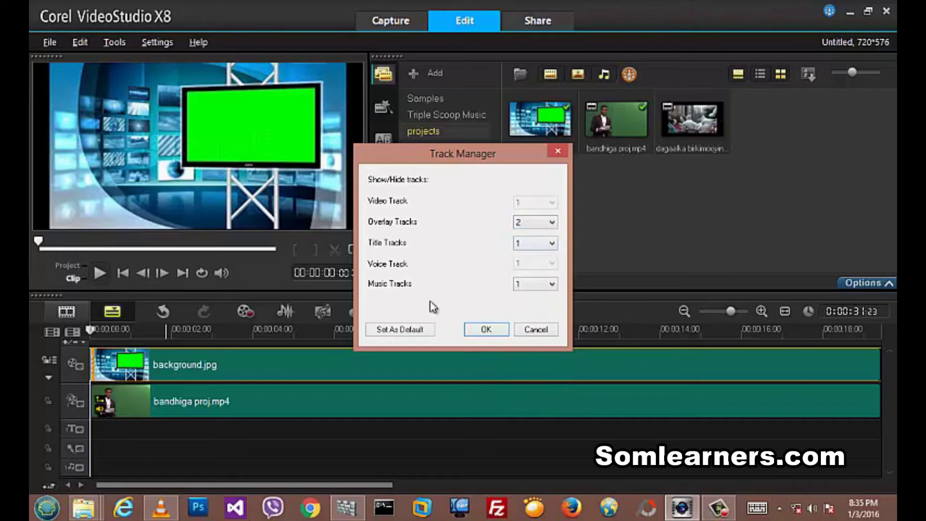
left_click(487, 331)
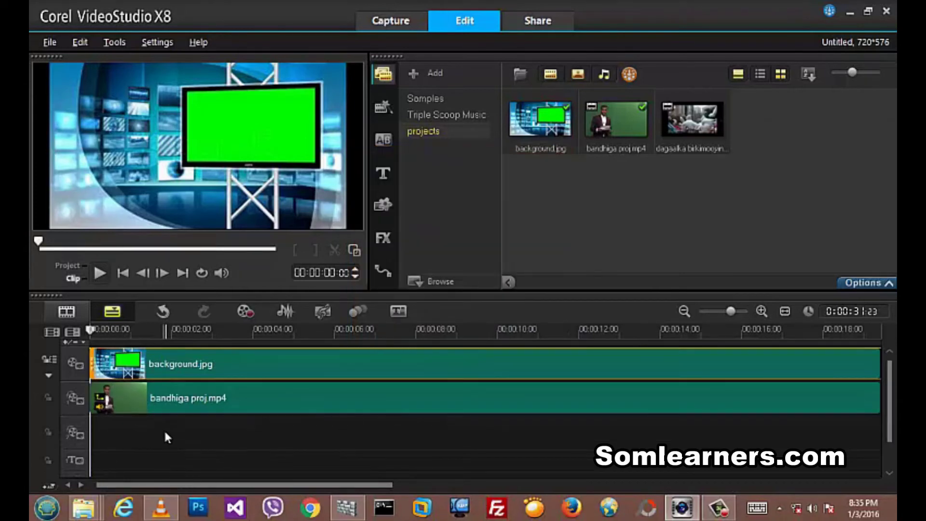
Move the presenter clip bandhiga proj.mp4 down to Overlay Track 2.
left_click_drag(215, 398, 208, 434)
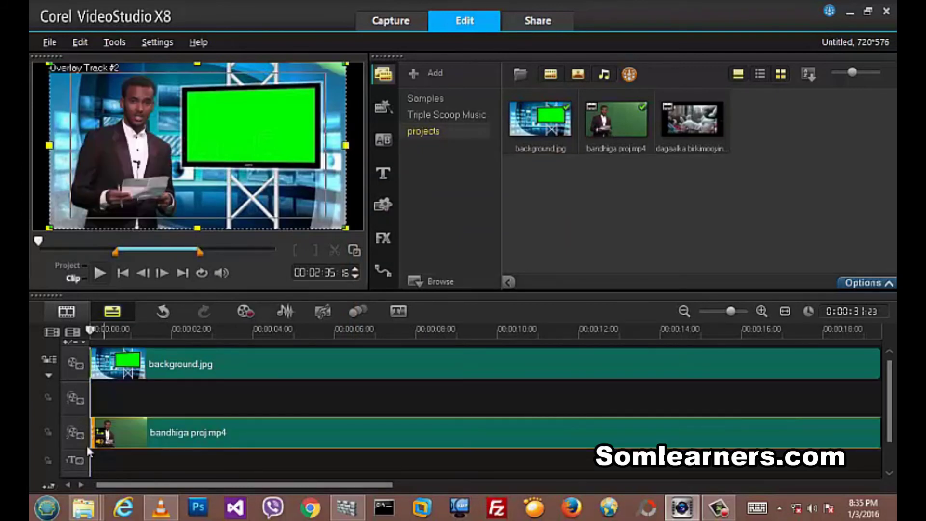
mouse_move(209, 366)
left_mouse_down()
mouse_move(201, 397)
mouse_move(202, 367)
left_mouse_up()
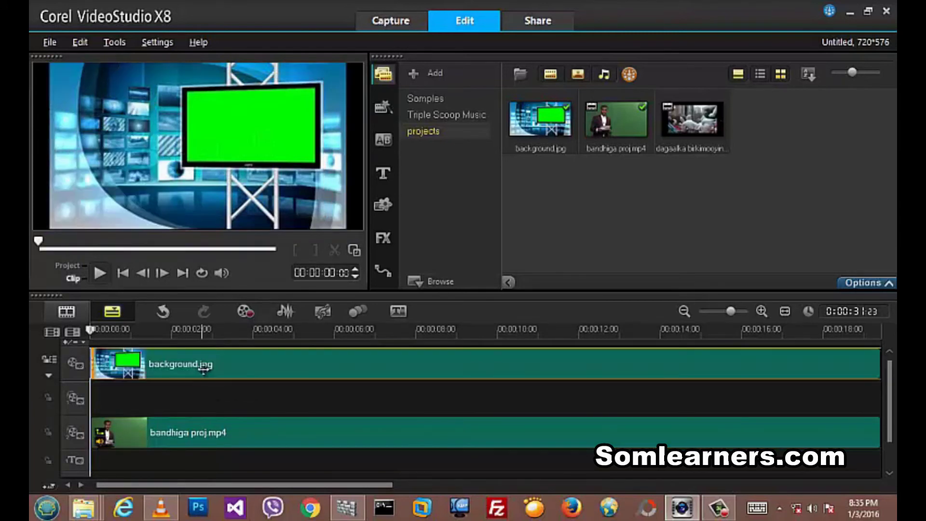
left_click(240, 387)
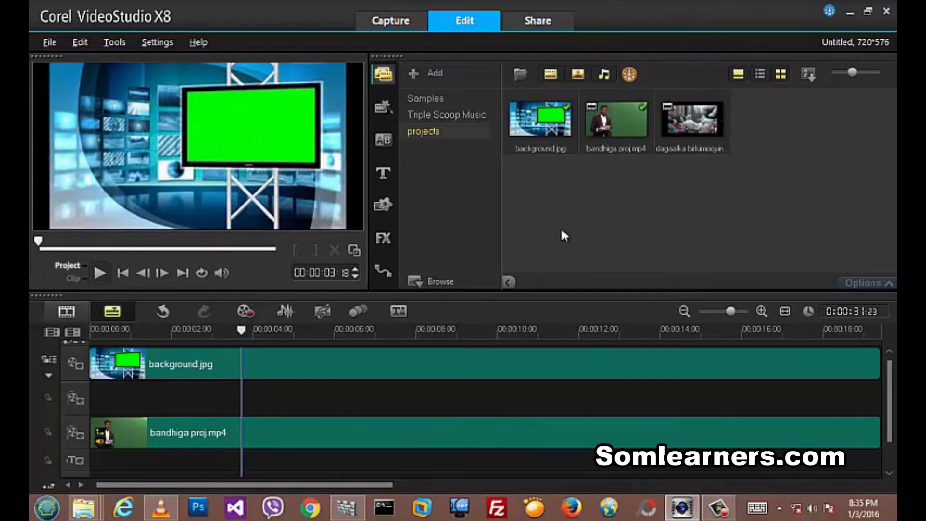
Place dagaalka birkimooyinka.mp4 from the library at the start of Overlay Track 1.
left_click(124, 273)
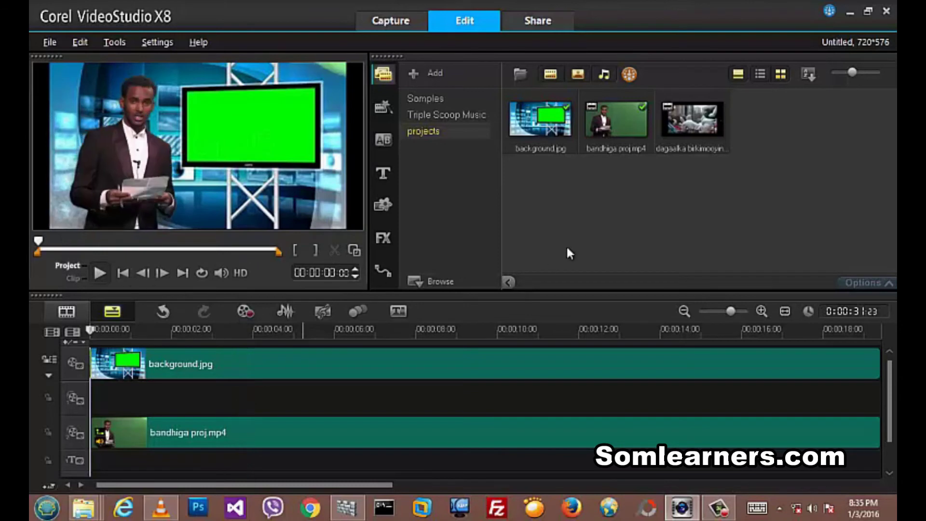
left_click(698, 129)
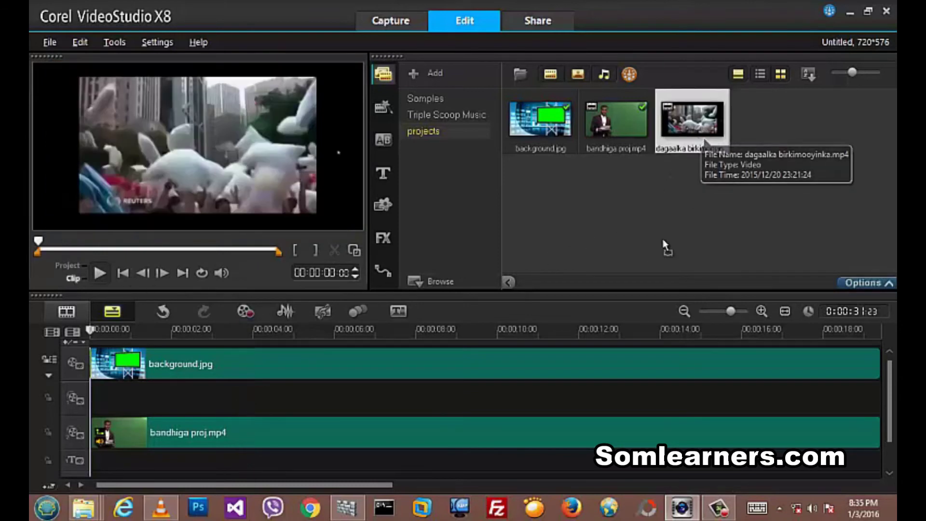
left_click_drag(667, 248, 94, 405)
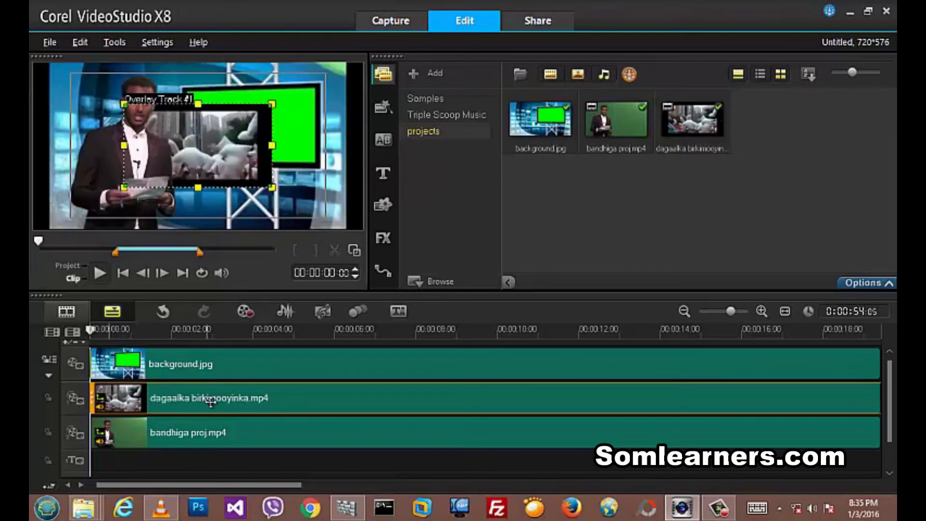
Move the news clip over the studio TV screen and shrink it roughly to fit.
left_click_drag(222, 397, 234, 384)
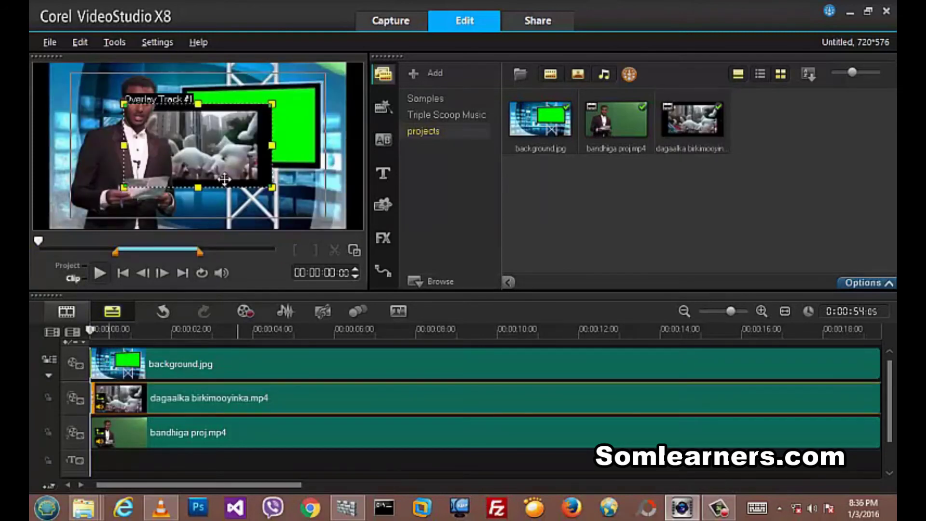
left_click_drag(224, 180, 278, 156)
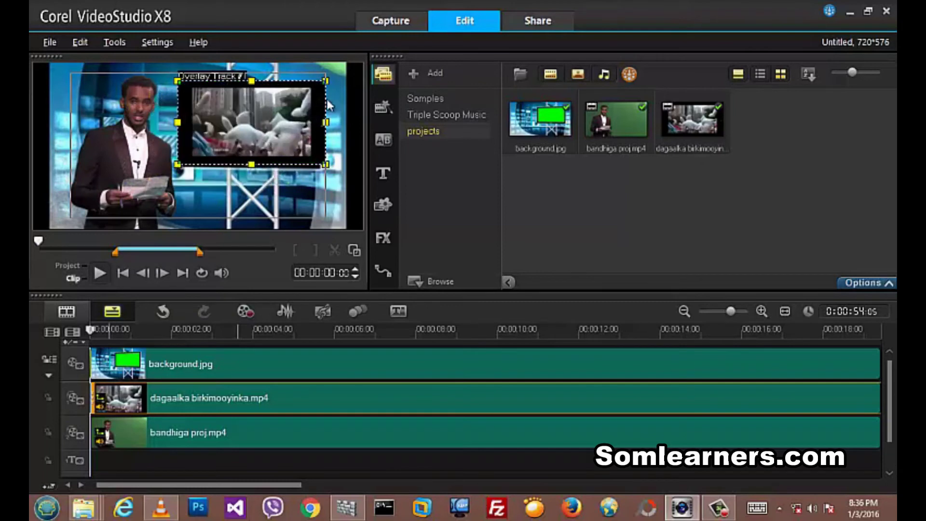
left_click_drag(322, 82, 308, 91)
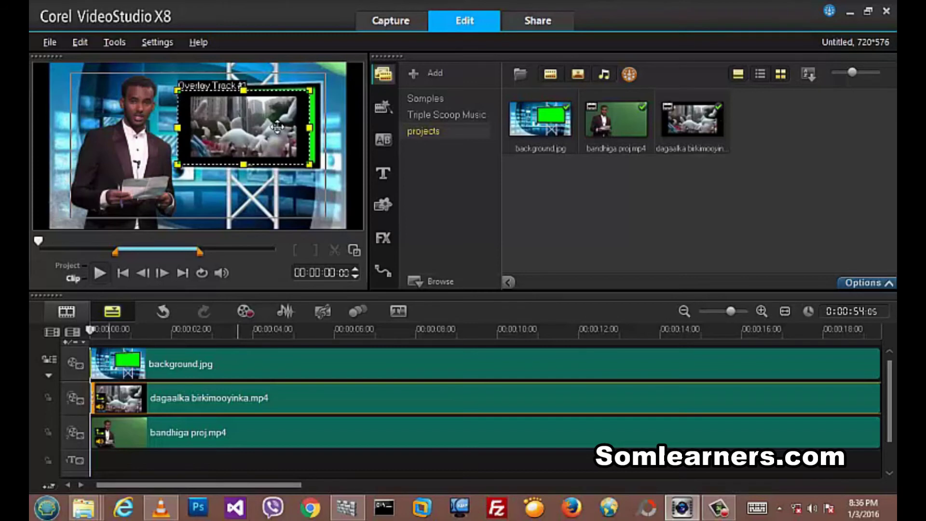
left_click_drag(283, 127, 288, 126)
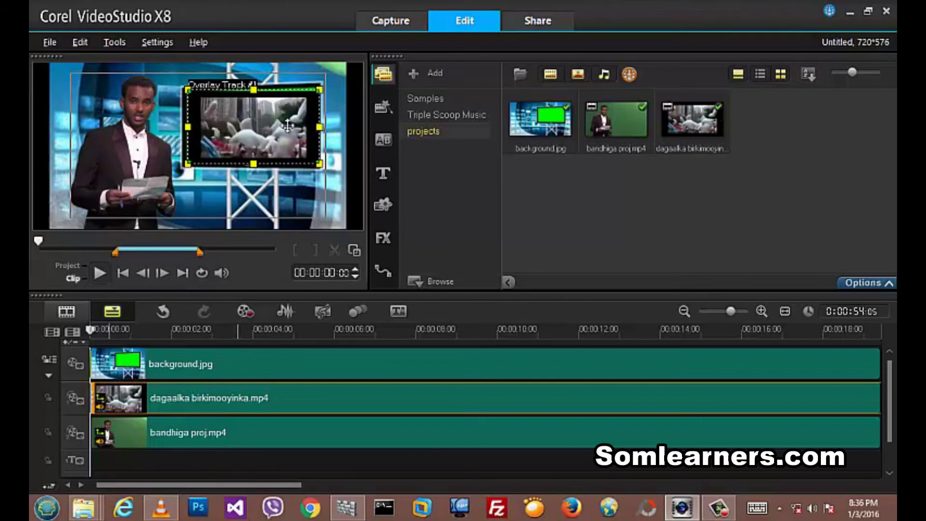
Adjust the news clip's corners so it covers the TV screen's green edges.
left_click(318, 88)
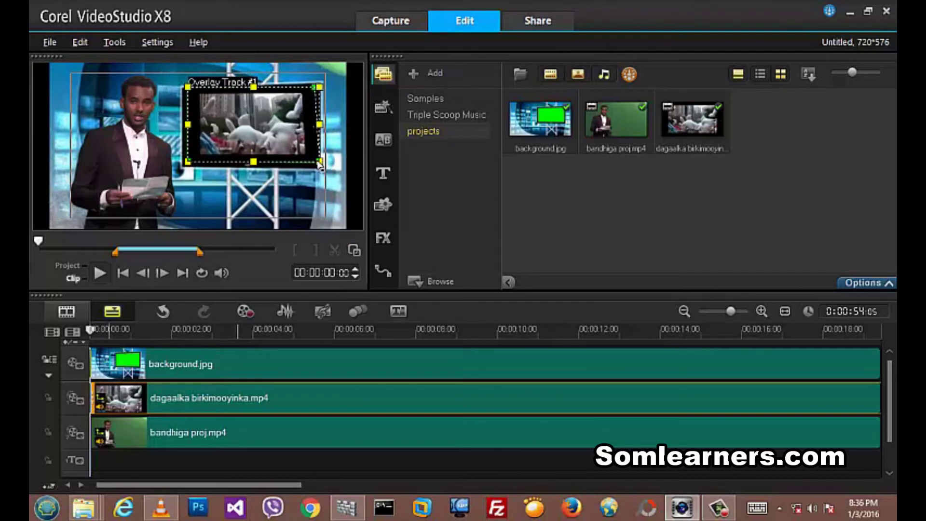
mouse_move(319, 162)
left_mouse_down()
mouse_move(316, 174)
mouse_move(316, 166)
left_mouse_up()
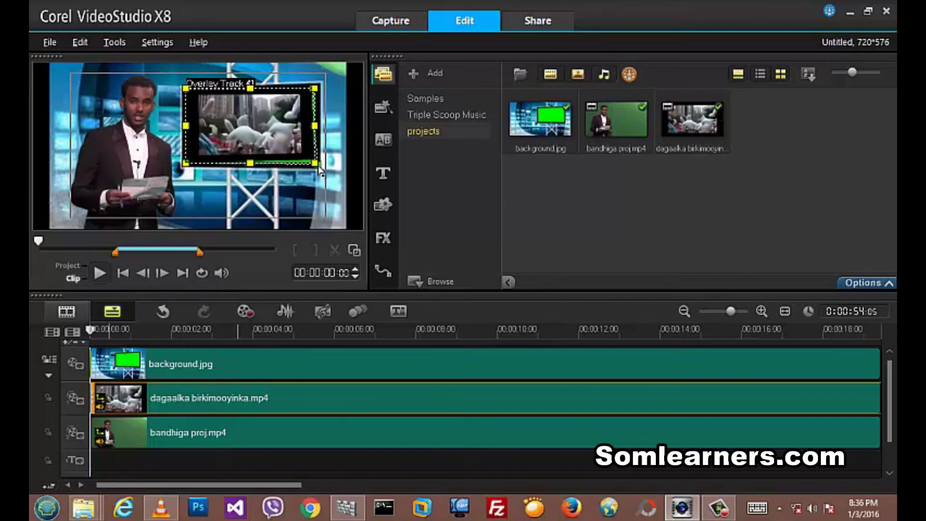
left_click_drag(317, 167, 319, 169)
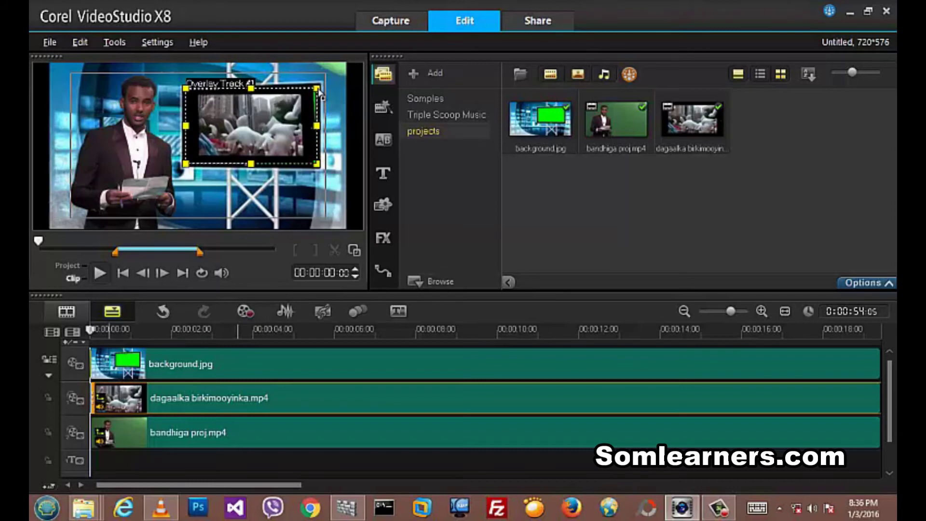
left_click_drag(317, 90, 318, 90)
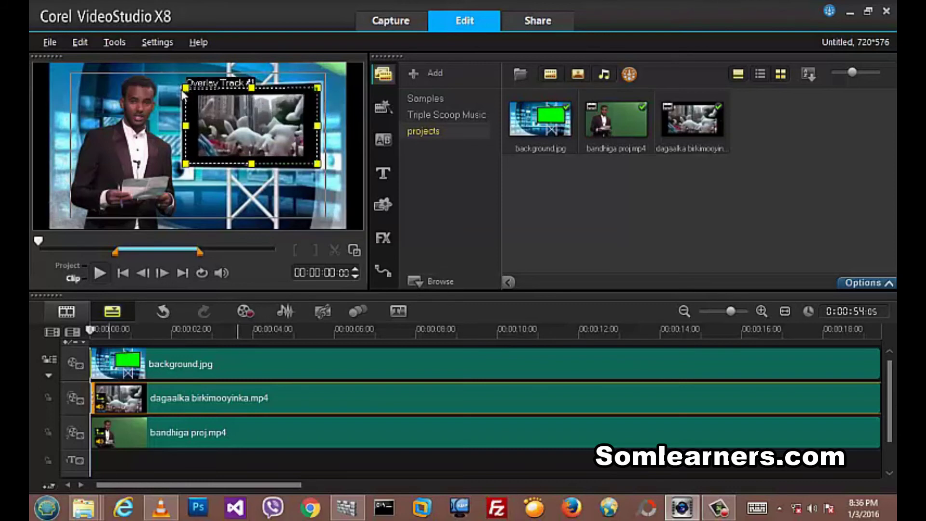
mouse_move(189, 96)
left_mouse_down()
mouse_move(199, 98)
mouse_move(186, 88)
left_mouse_up()
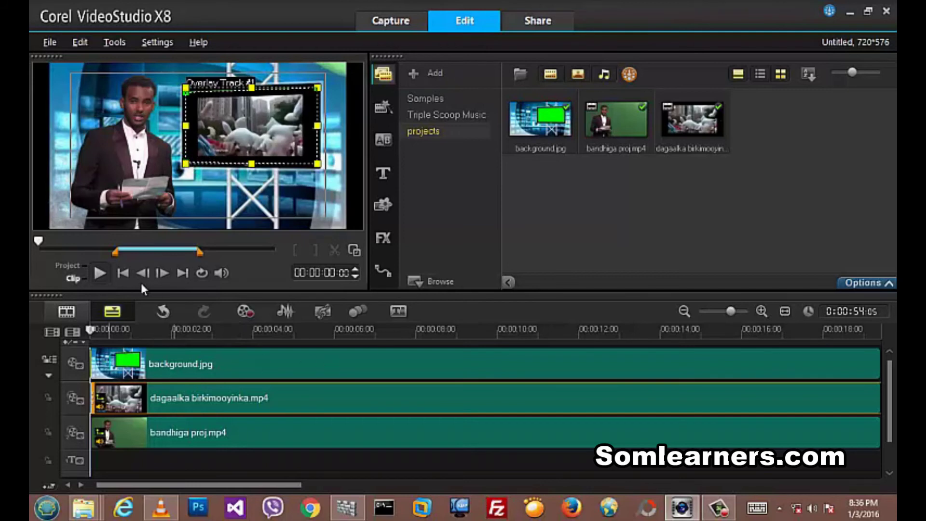
Widen the news clip's left edge slightly over the green area.
left_click(76, 265)
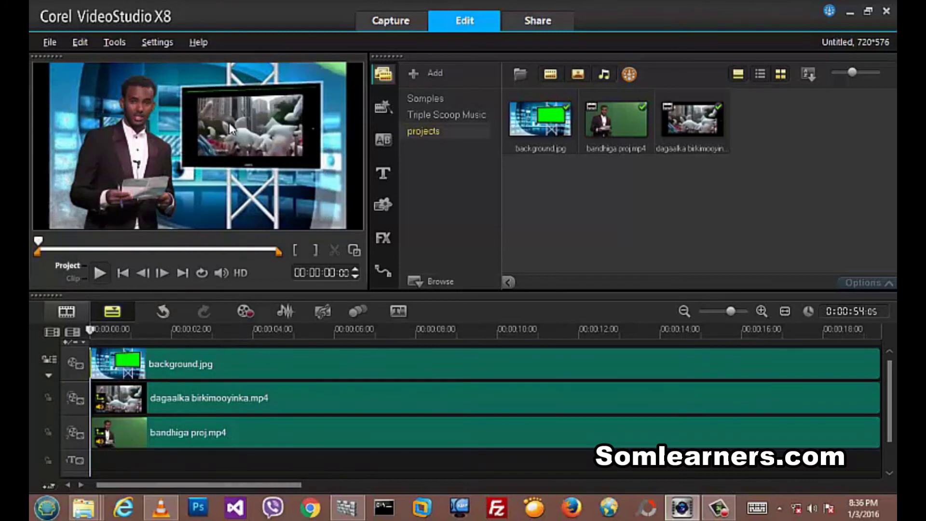
left_click(174, 397)
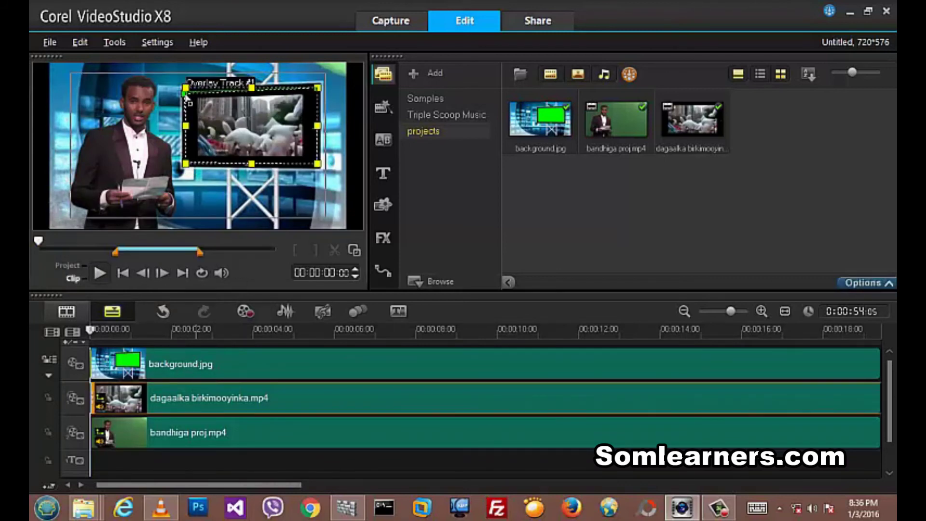
left_click_drag(186, 95, 184, 95)
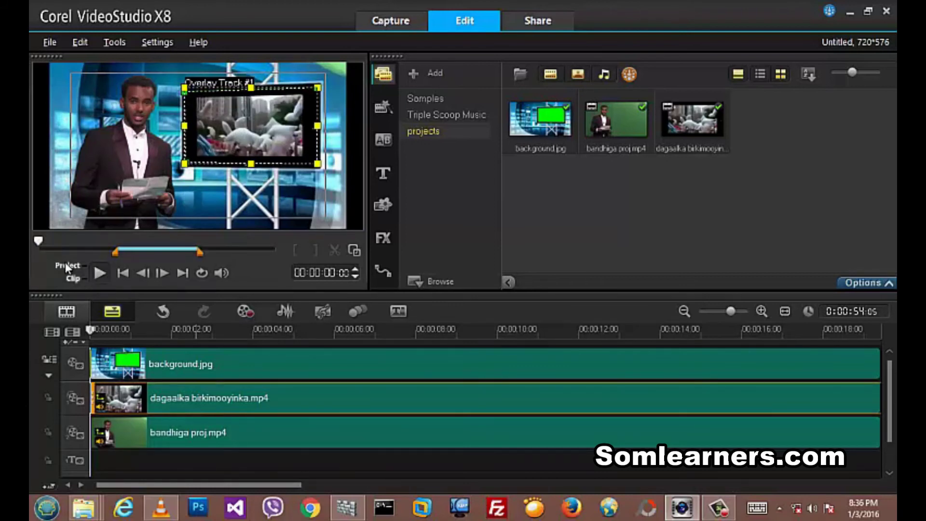
Play the project to check the fit, then raise the news clip's top edge slightly.
left_click(94, 279)
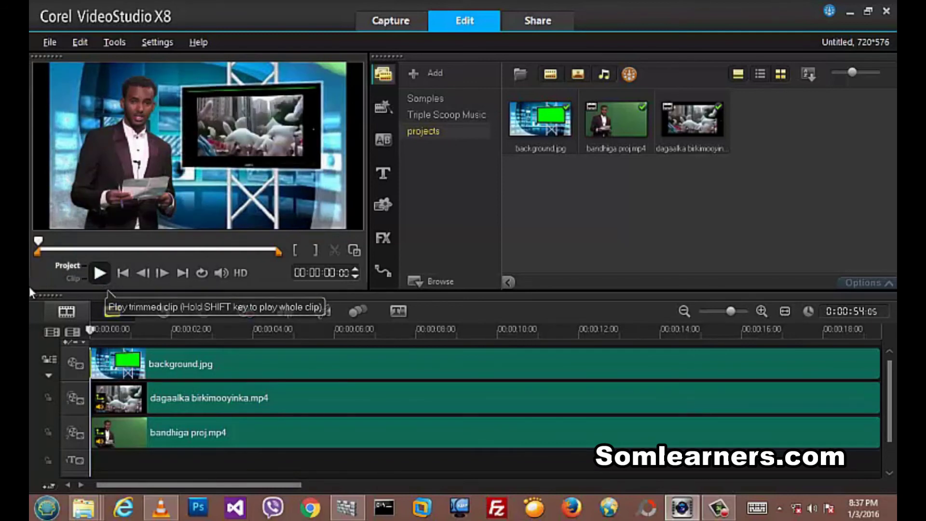
key("space")
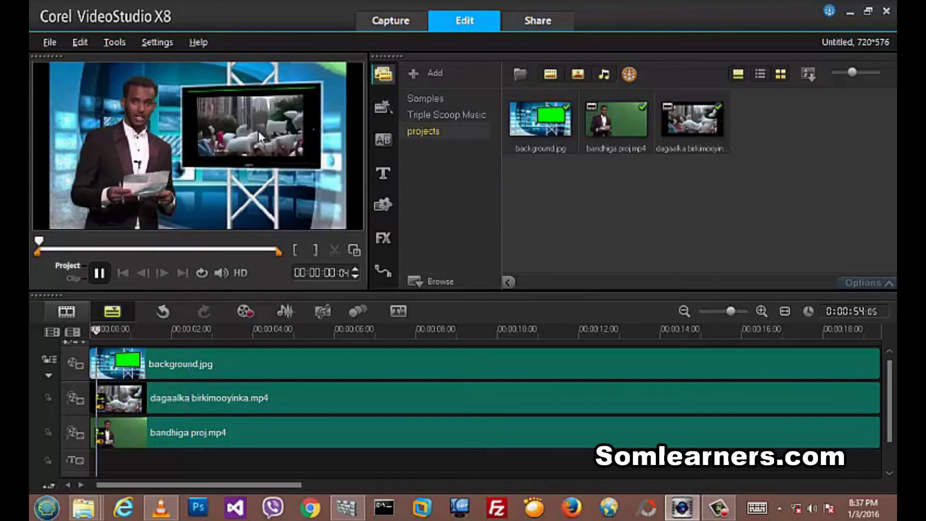
key("space")
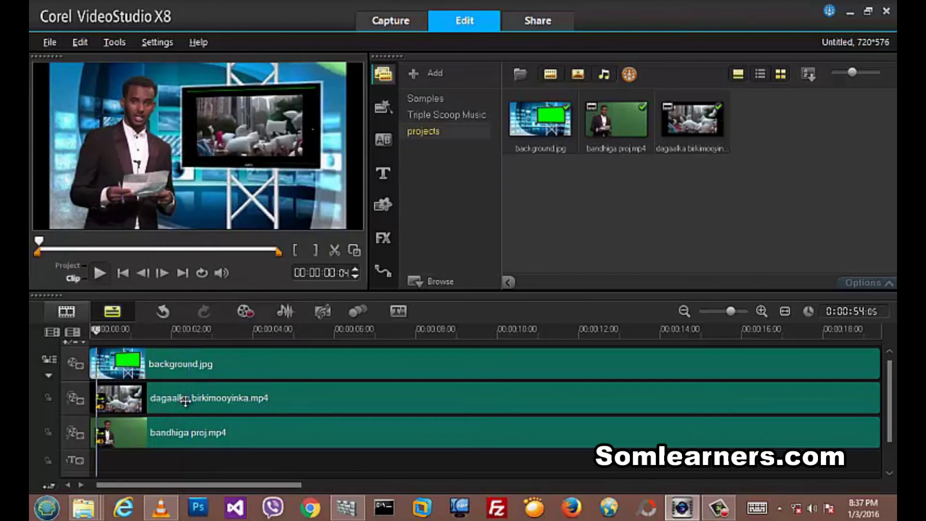
left_click(186, 401)
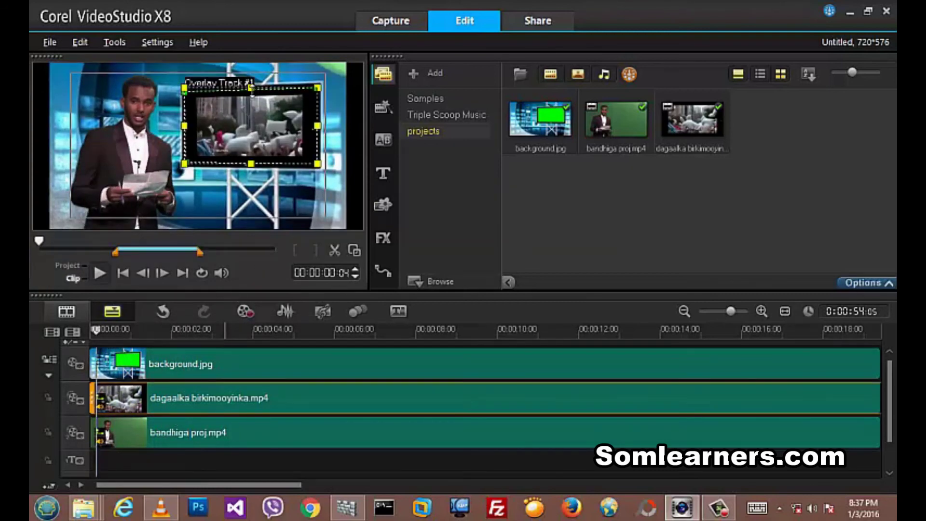
left_click_drag(252, 90, 252, 88)
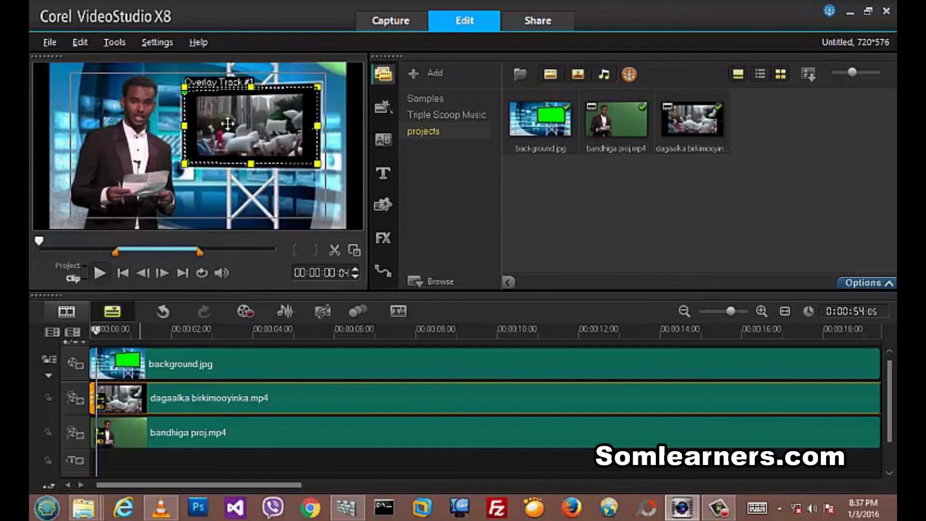
Play the whole project from the start in Project mode, then pause it.
left_click(124, 274)
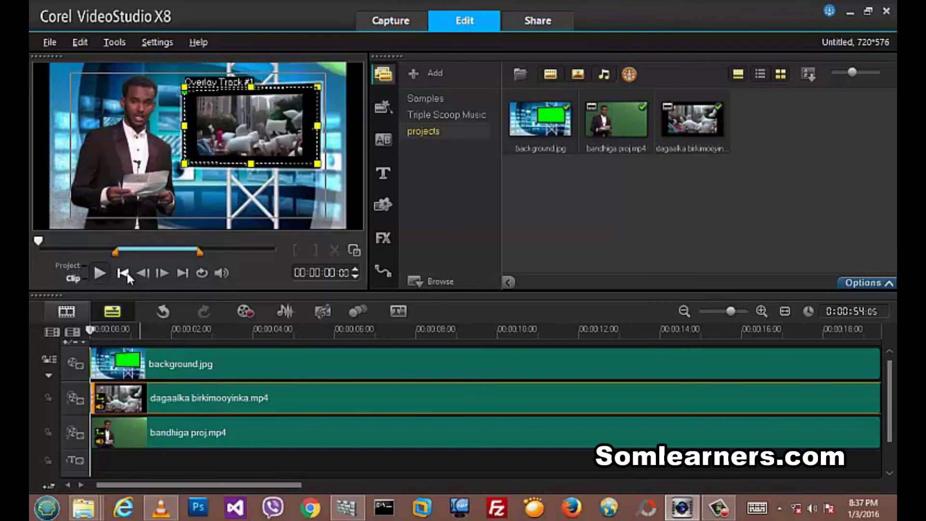
left_click(74, 269)
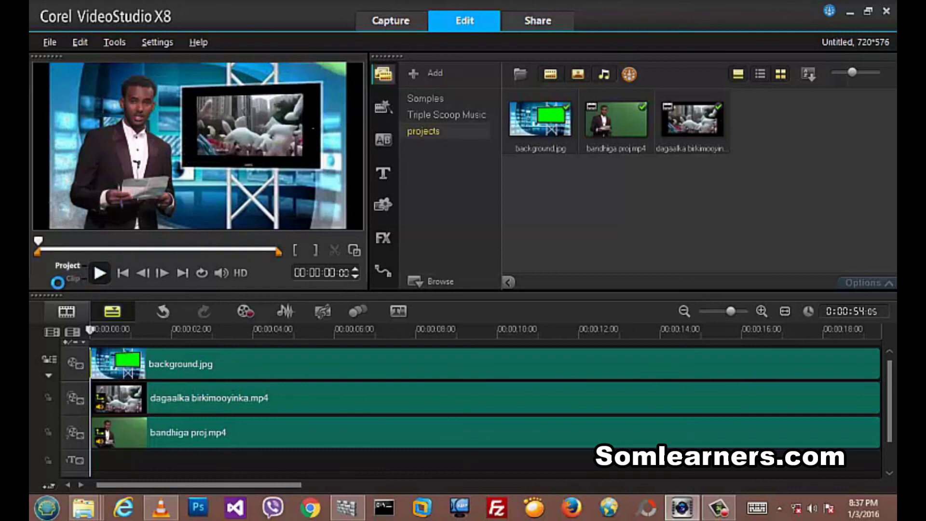
key("space")
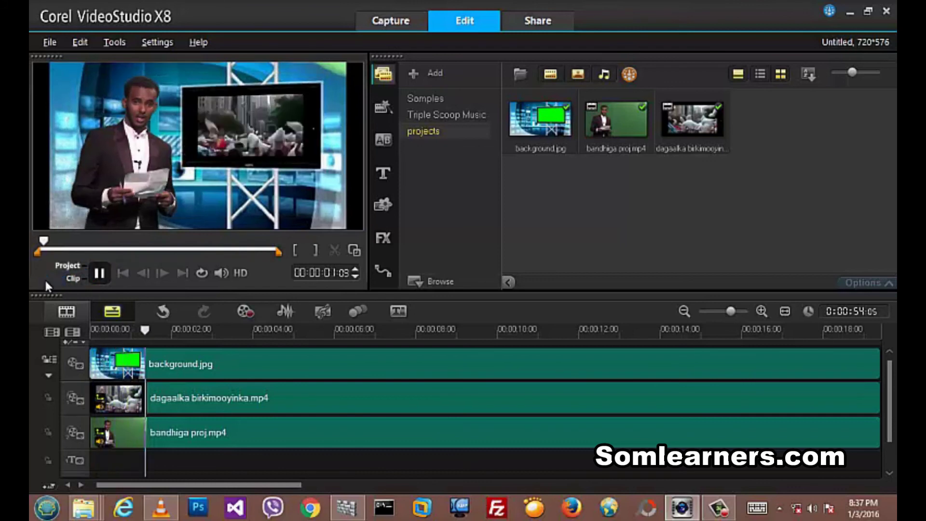
left_click(99, 272)
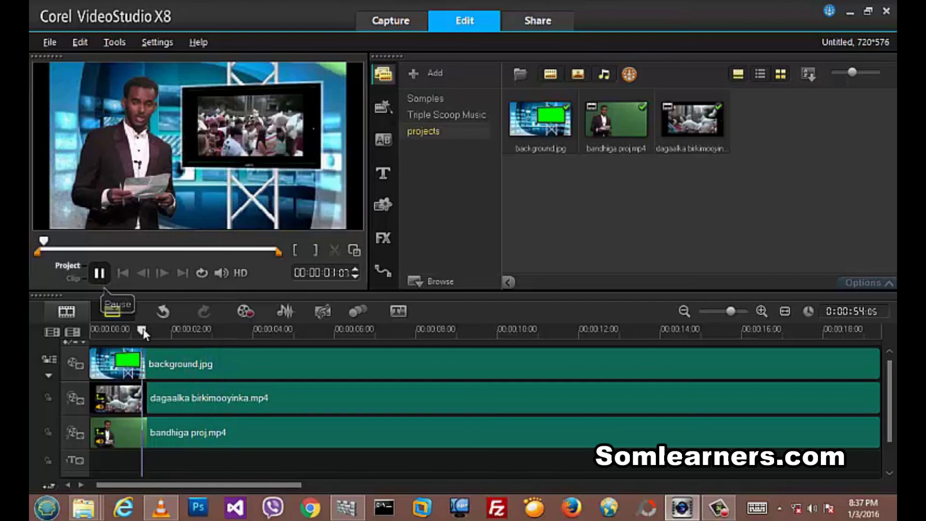